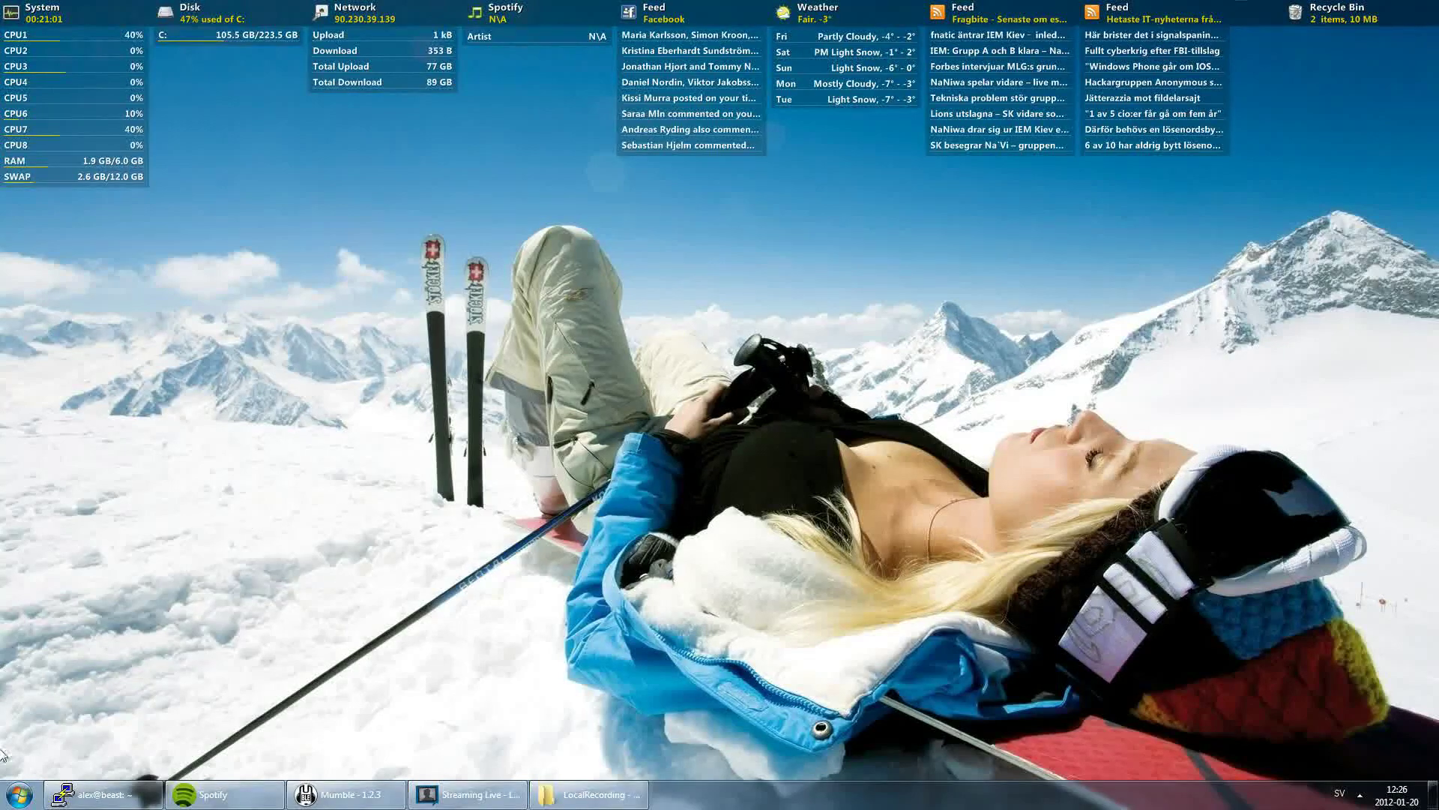
Dismiss the Start menu and show the desktop context menu with Screen resolution, Gadgets and Personalize.
click(19, 794)
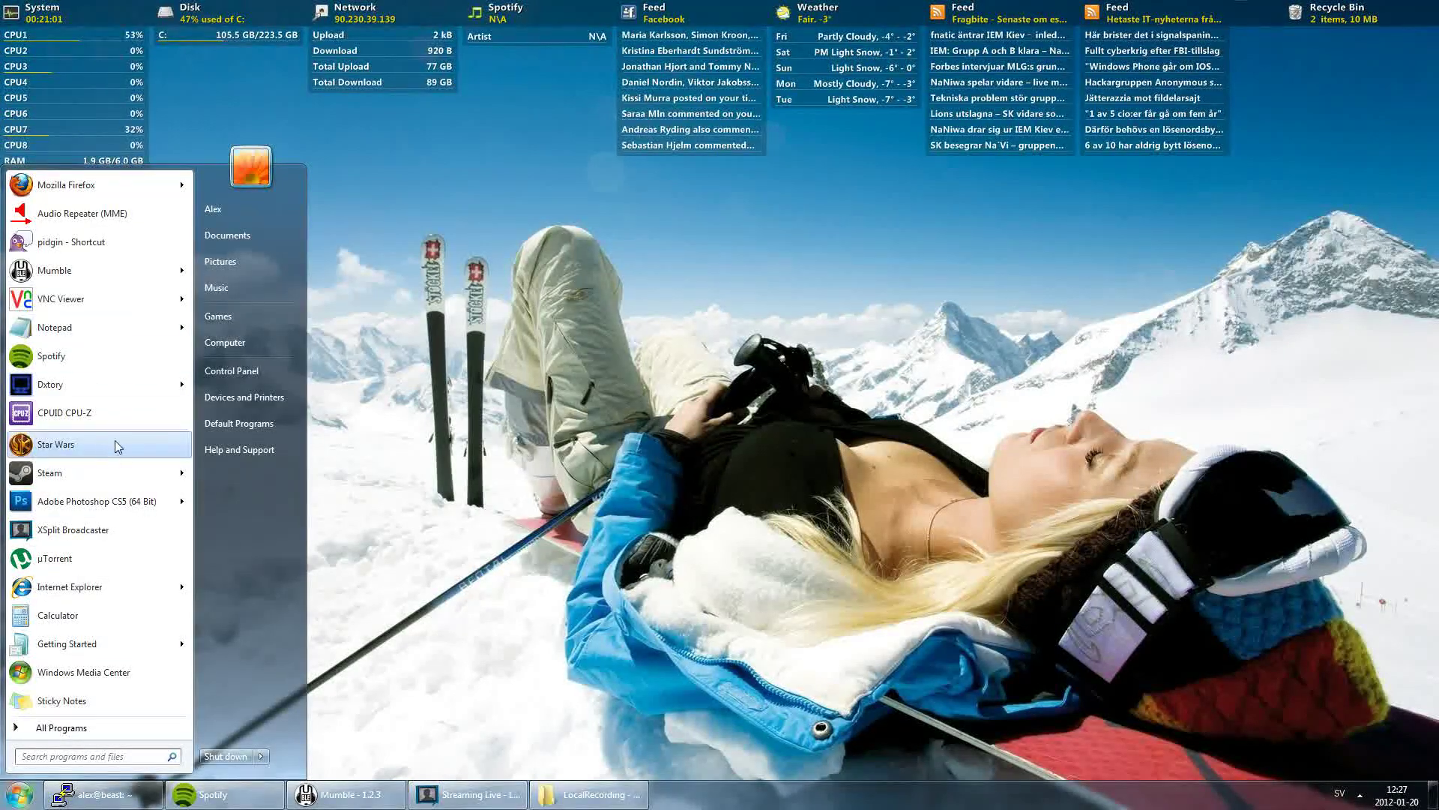
click(507, 526)
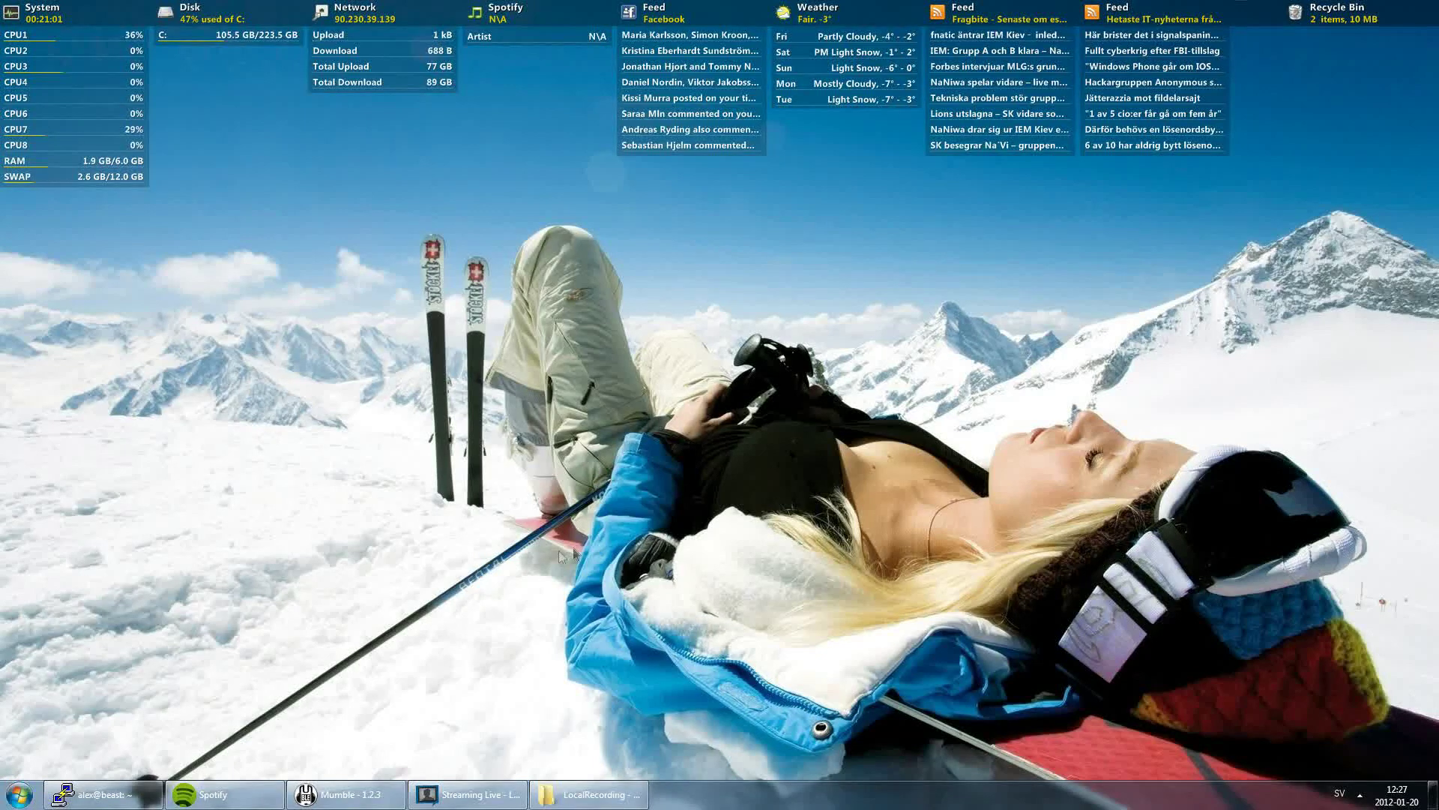
right_click(571, 425)
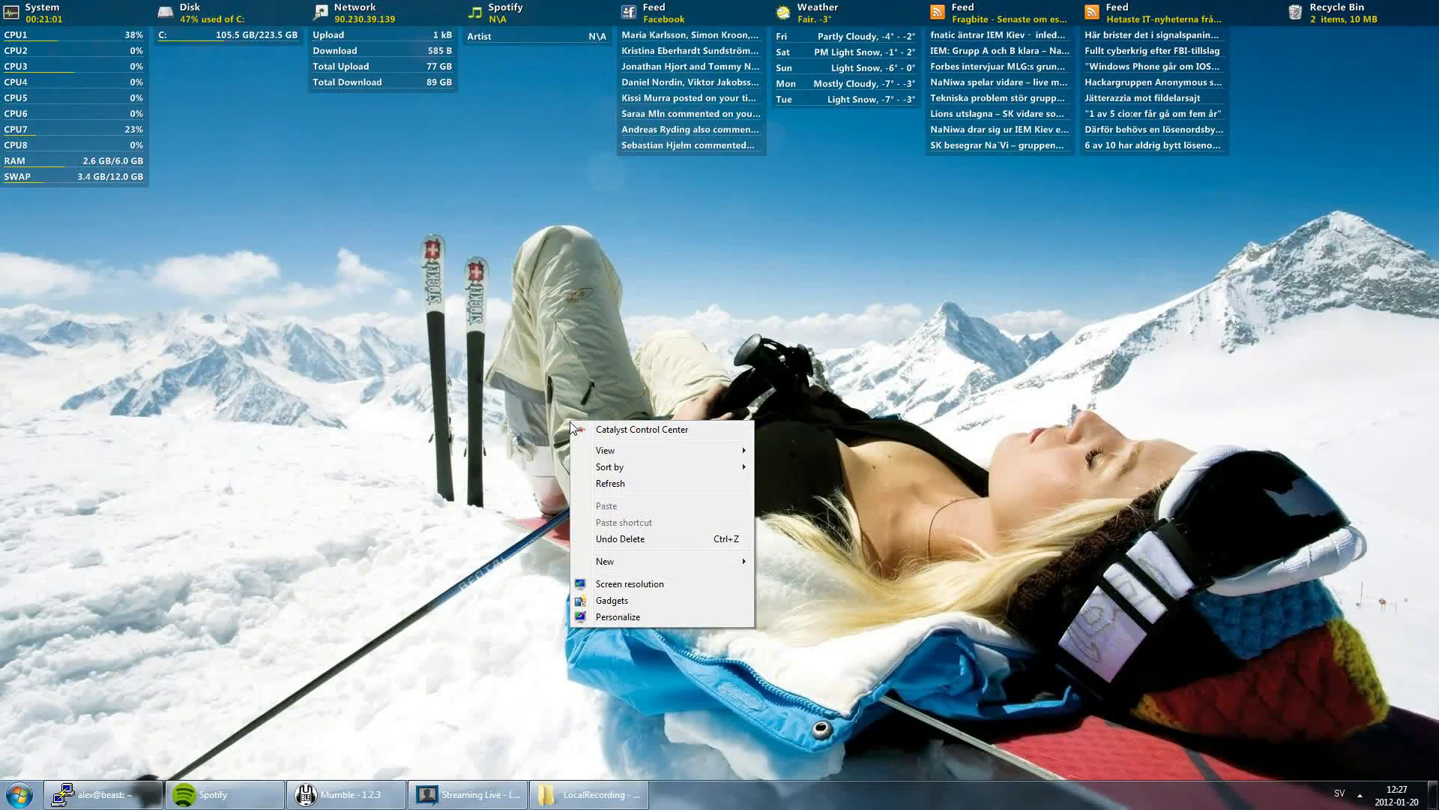
Launch Catalyst Control Center and reach 3D Application Settings under the Performance and Gaming categories.
click(601, 432)
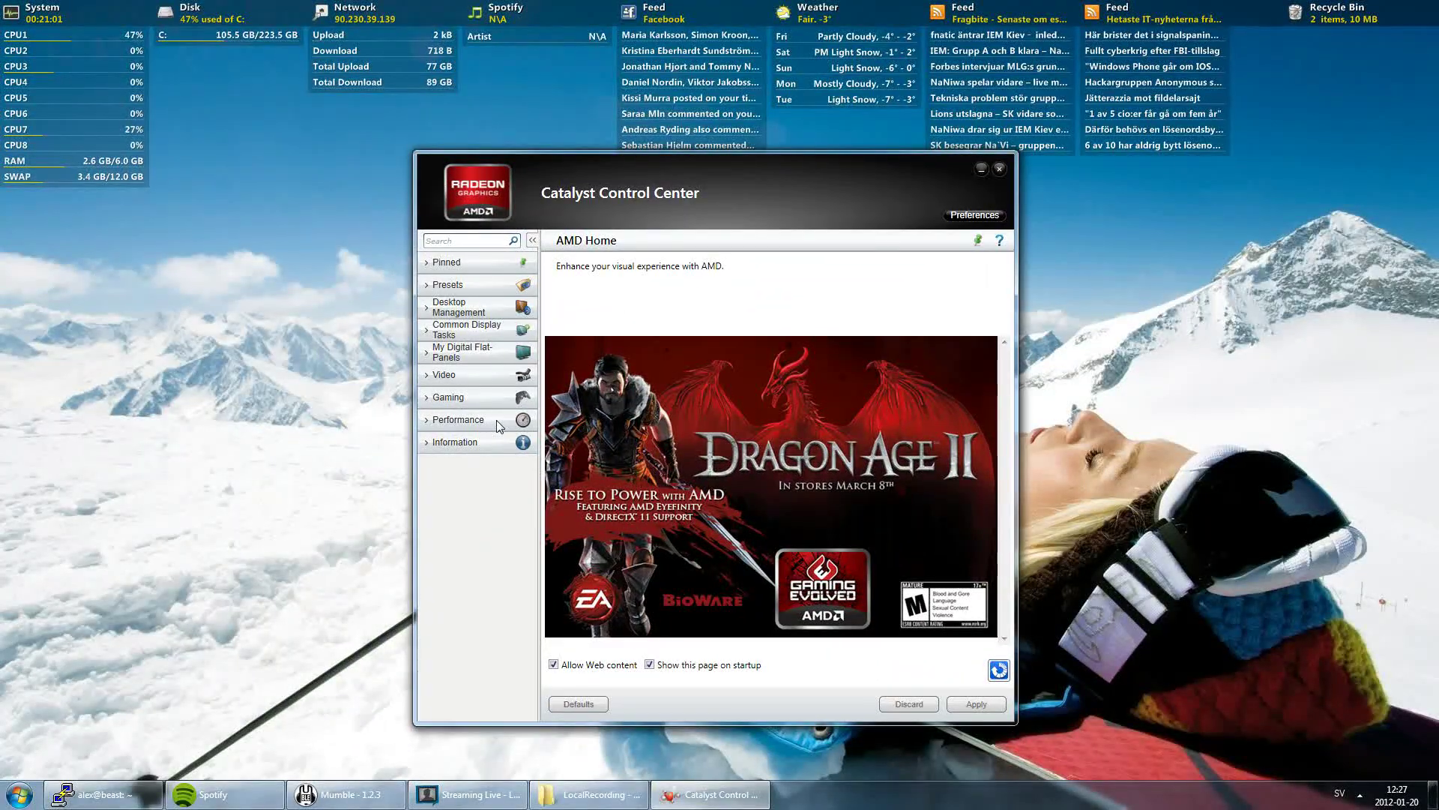
click(496, 420)
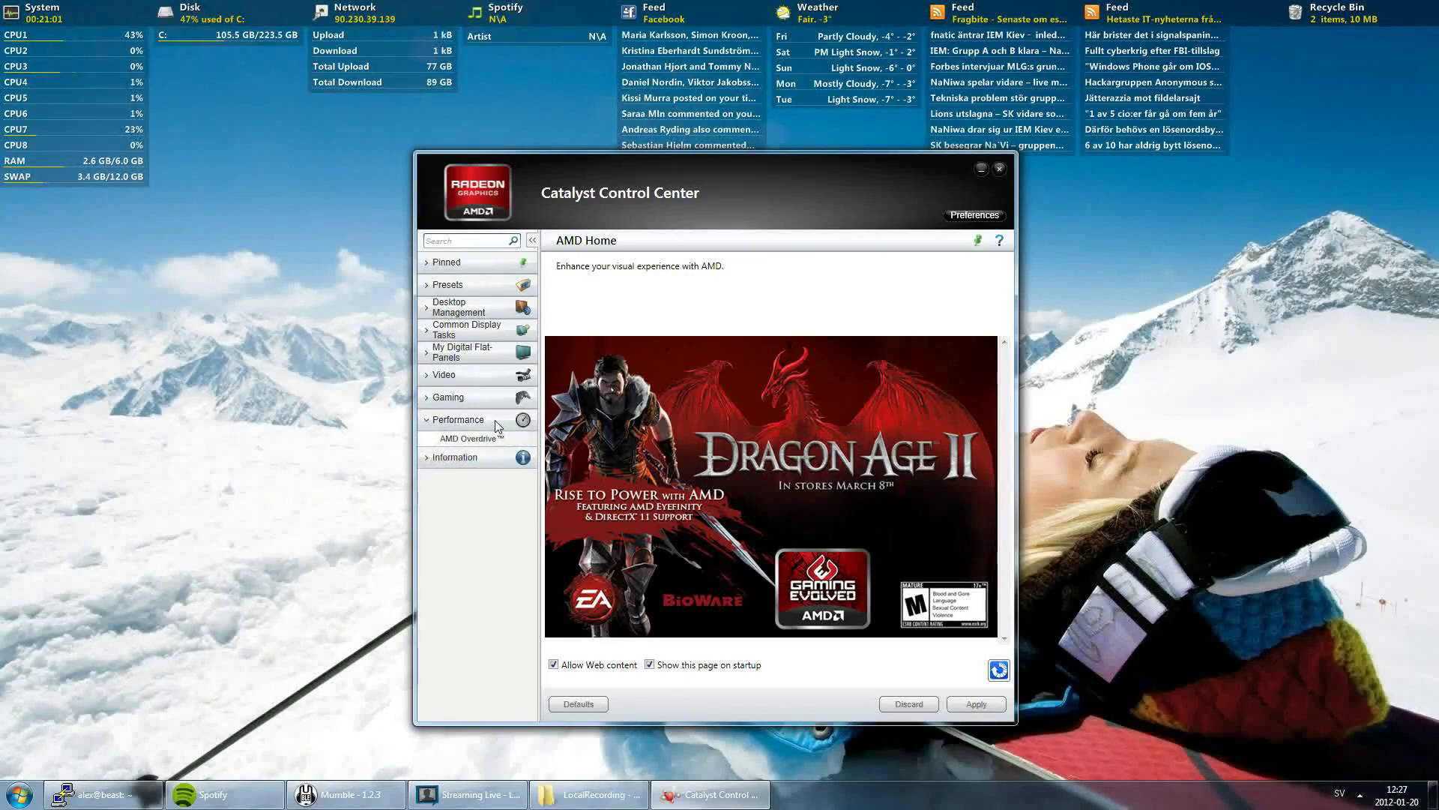
click(480, 398)
click(480, 417)
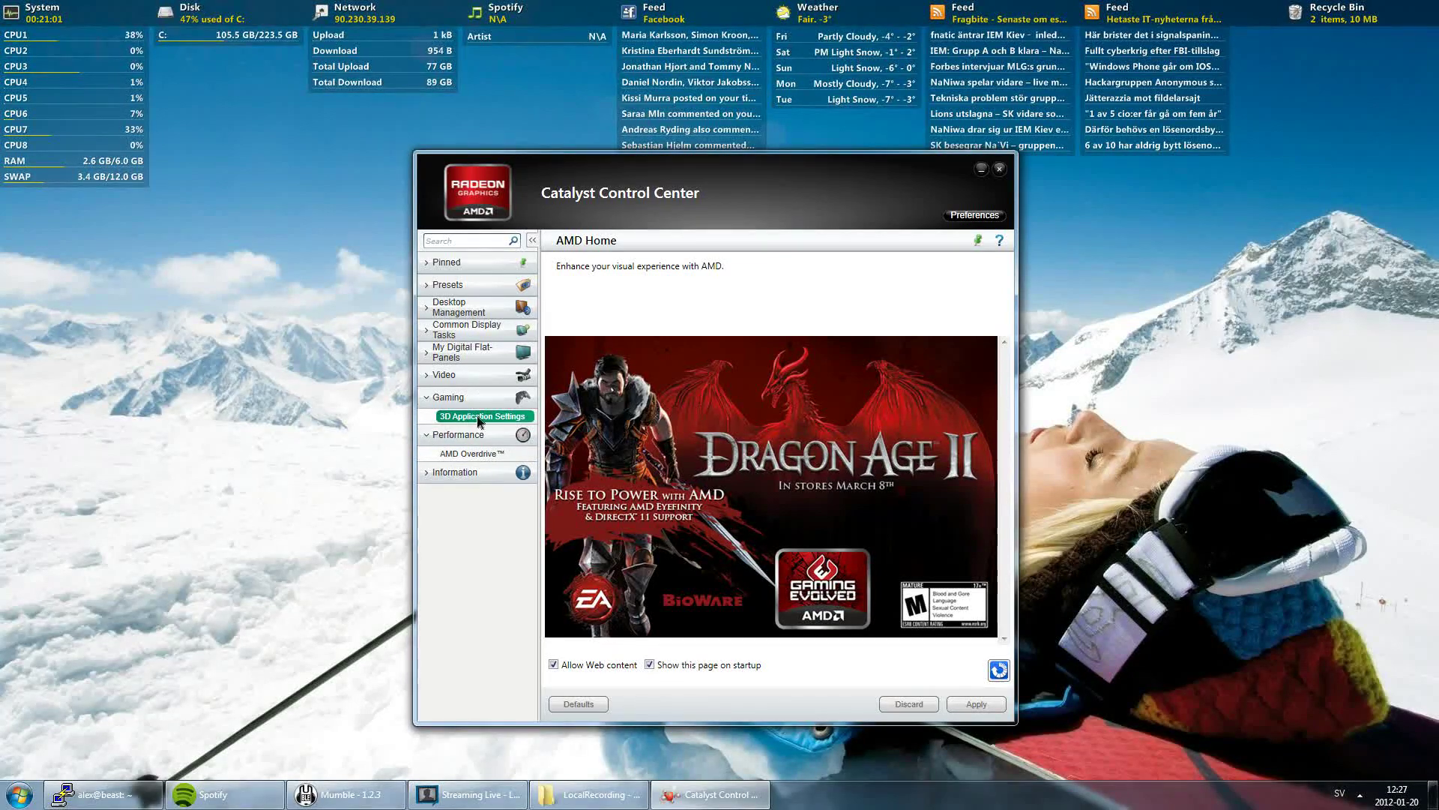
Review the 3D application settings down to OpenGL Settings, then close Catalyst Control Center.
mouse_move(1011, 384)
mouse_down()
mouse_move(1014, 412)
mouse_move(1022, 372)
mouse_up()
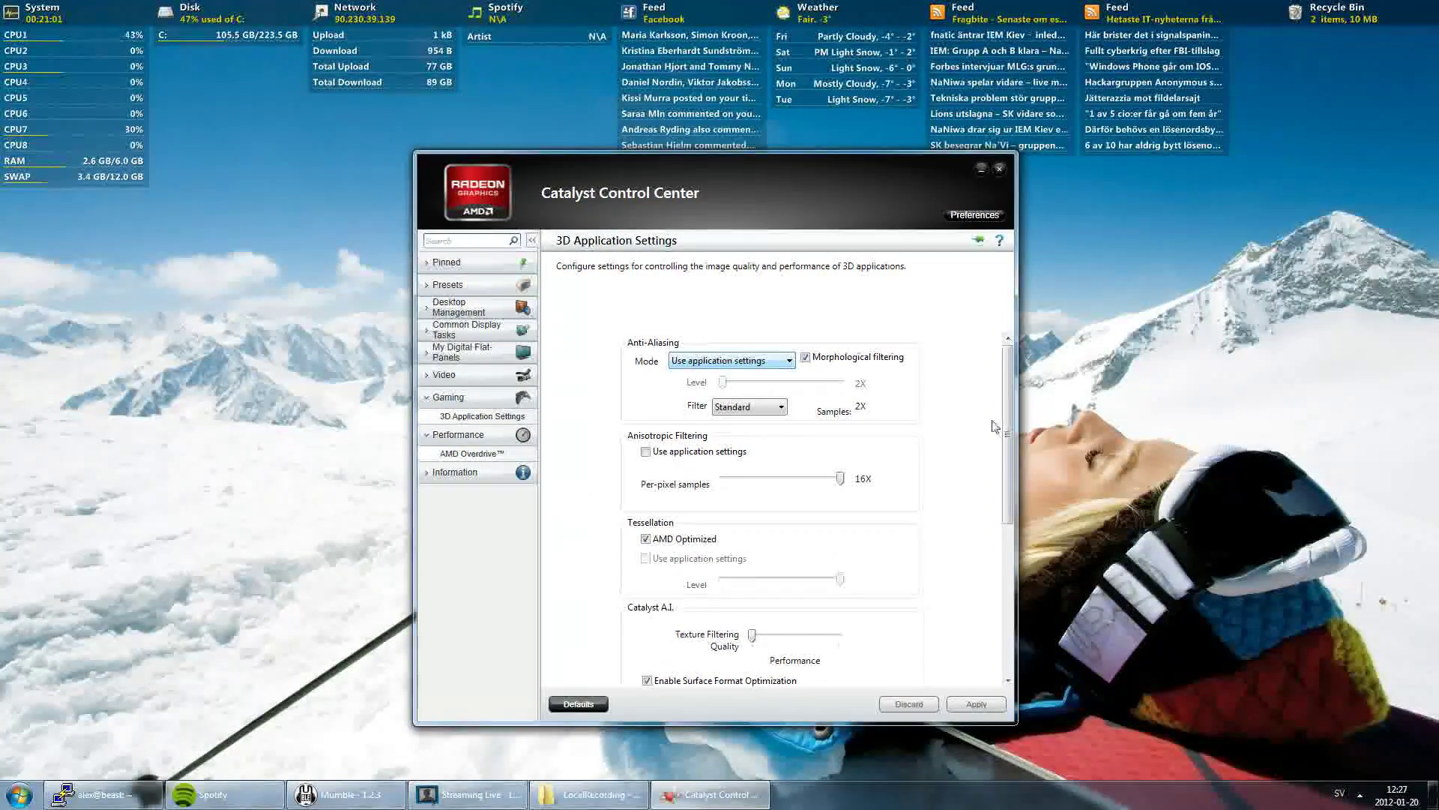
drag(1011, 415, 1024, 455)
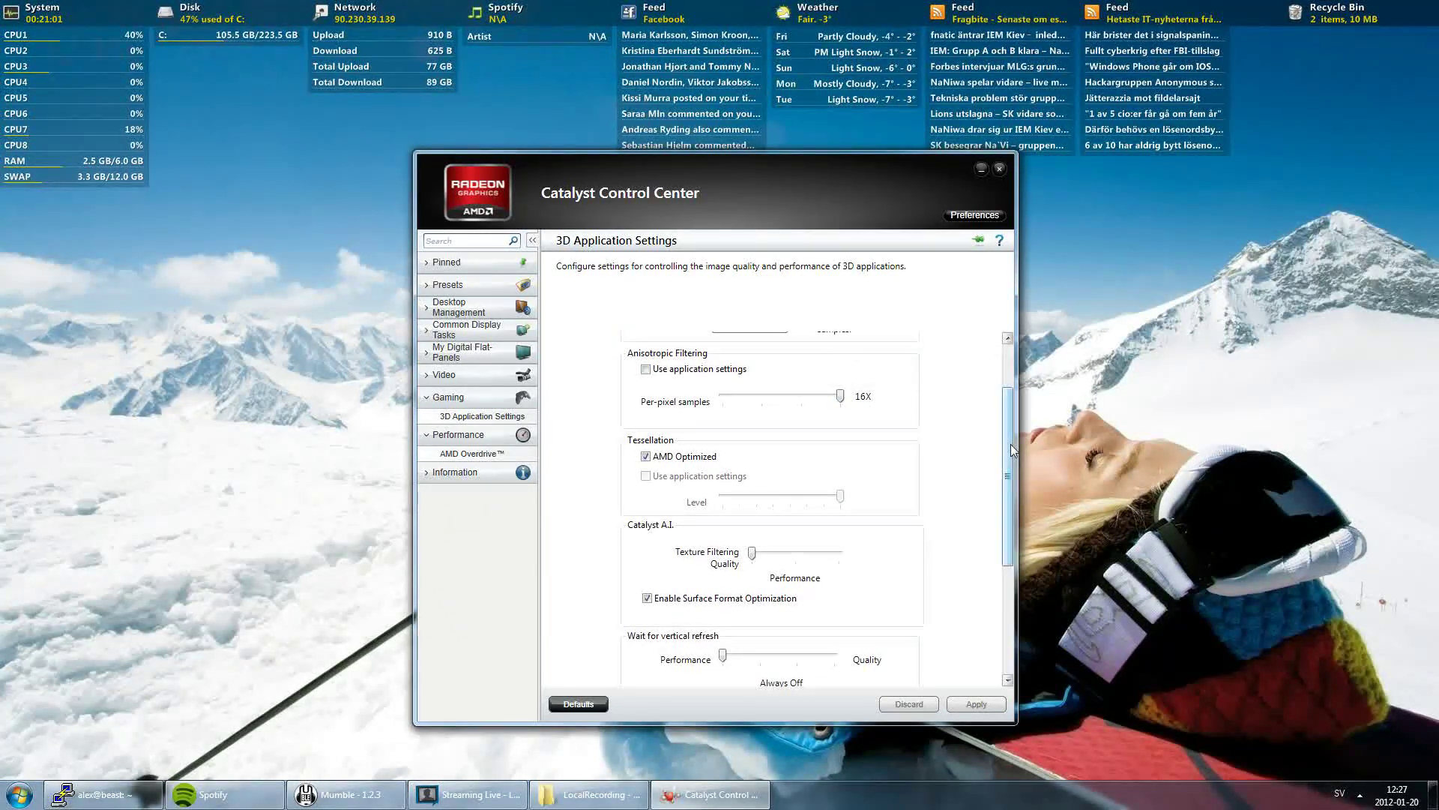
drag(1010, 458, 1020, 496)
scroll(1019, 500, down, 2)
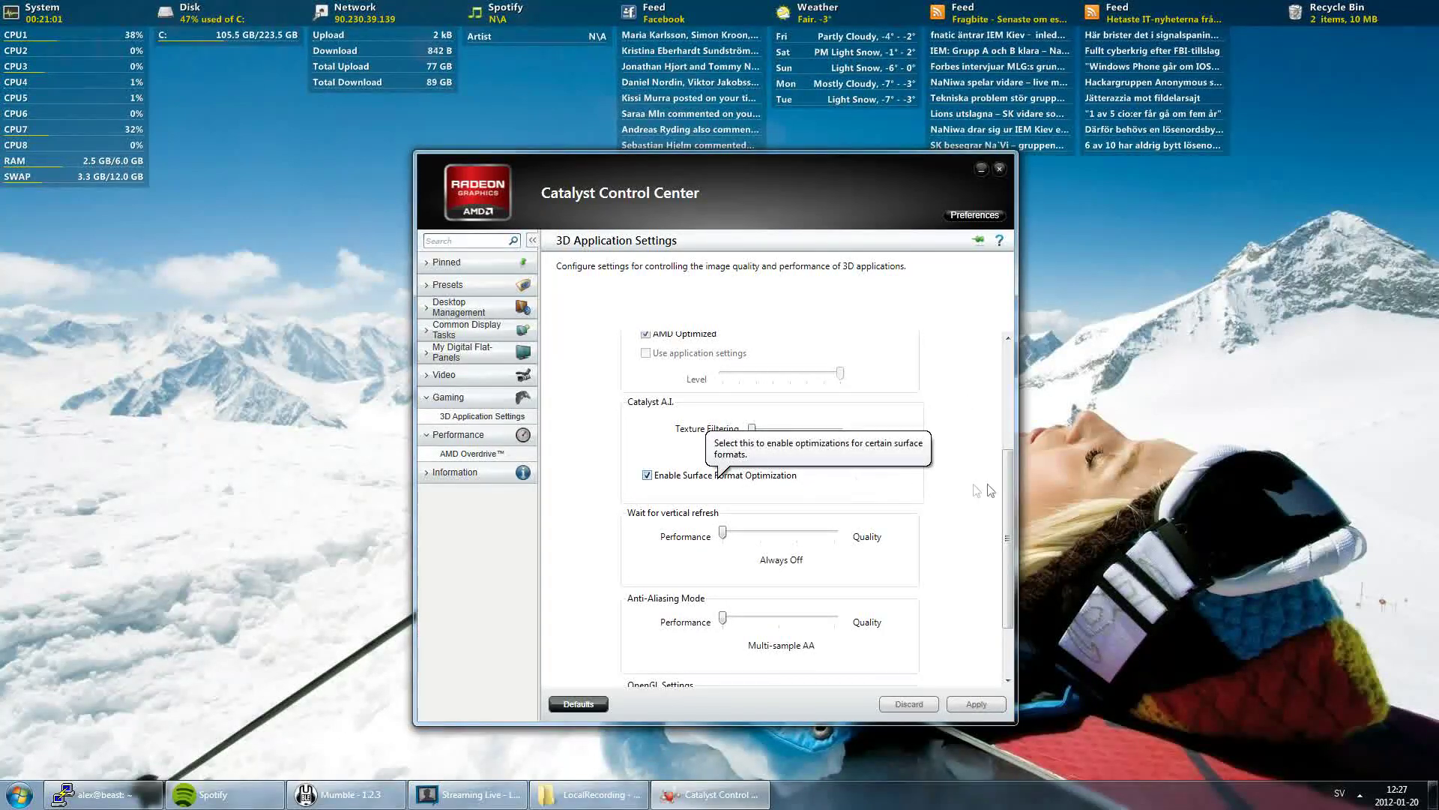
scroll(1010, 555, down, 4)
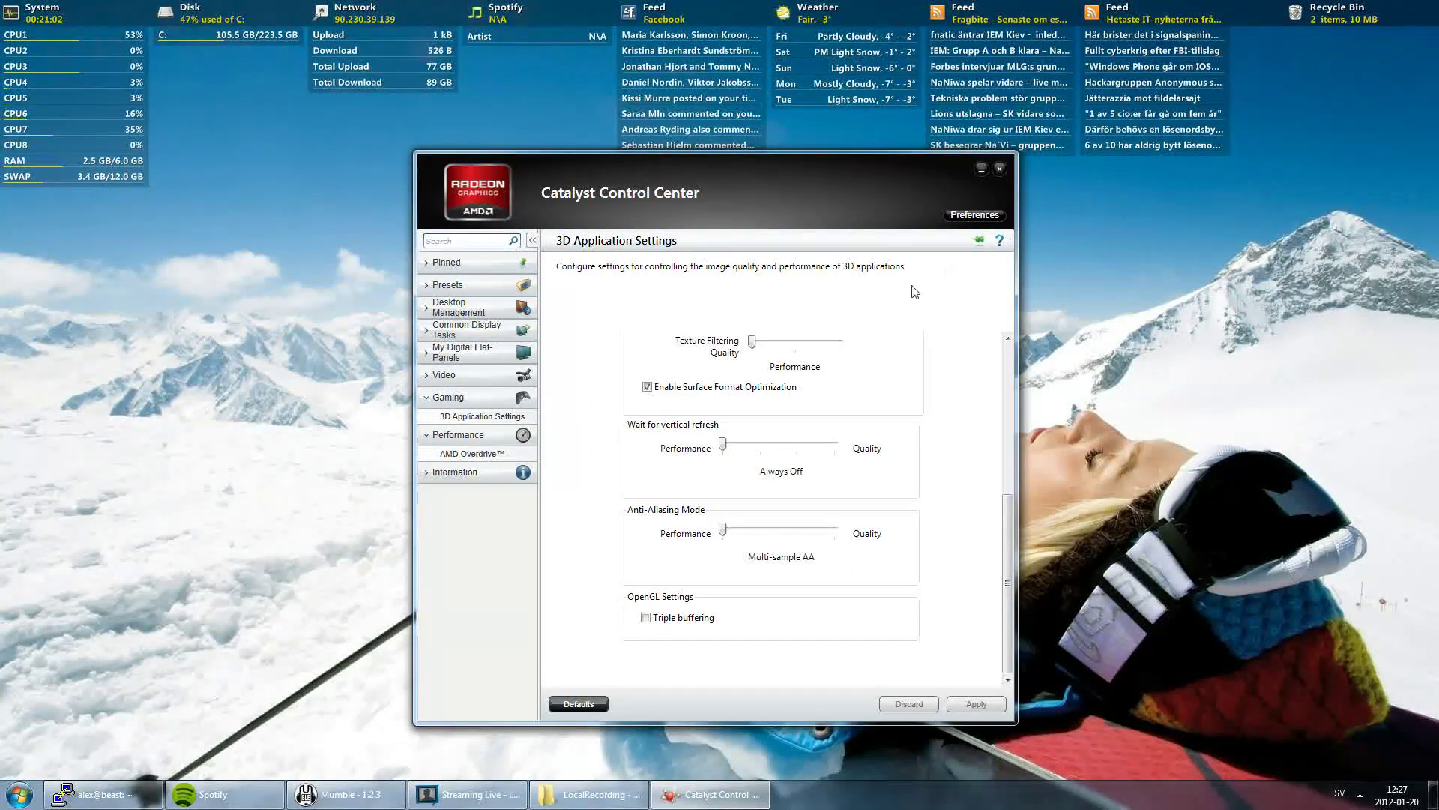
drag(744, 203, 701, 199)
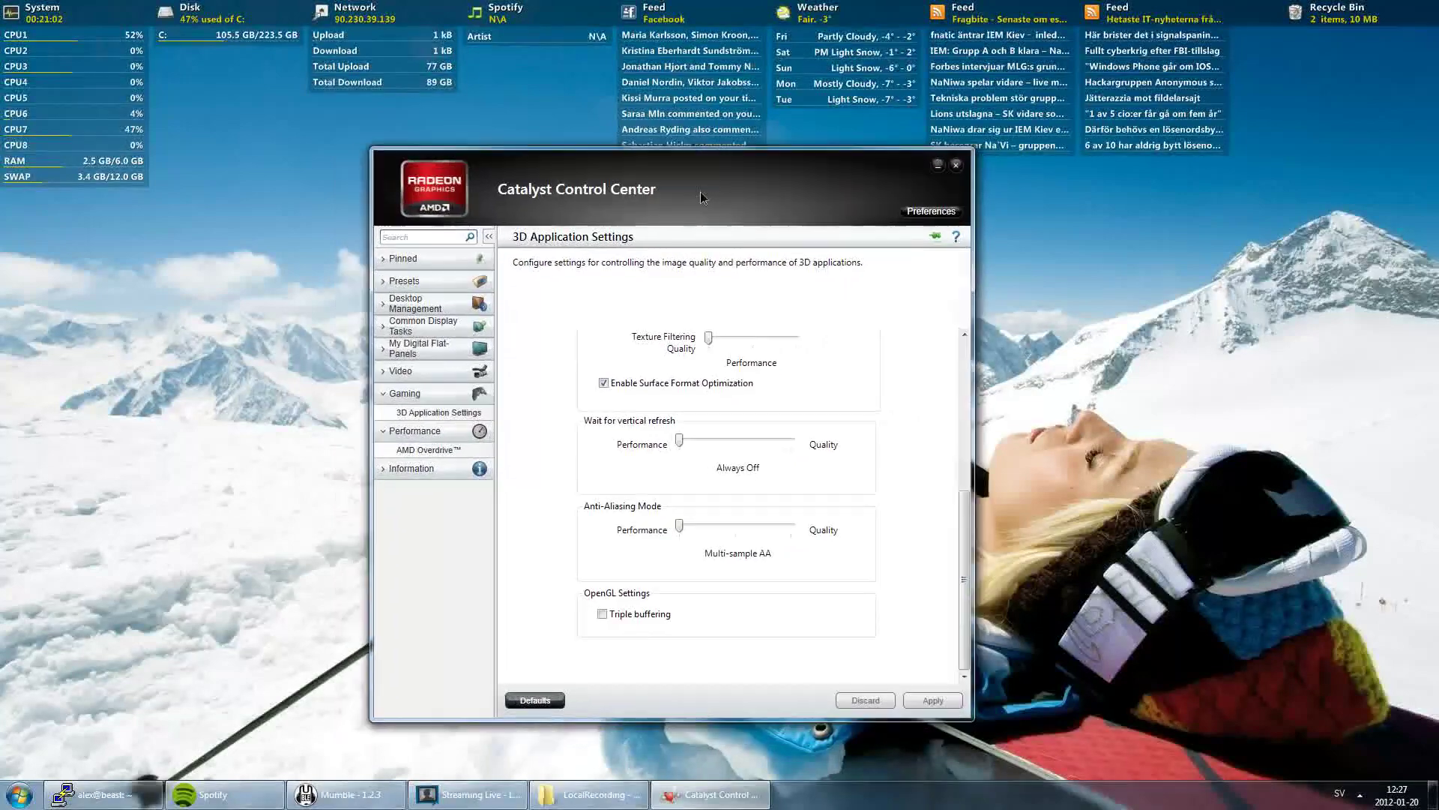
click(956, 164)
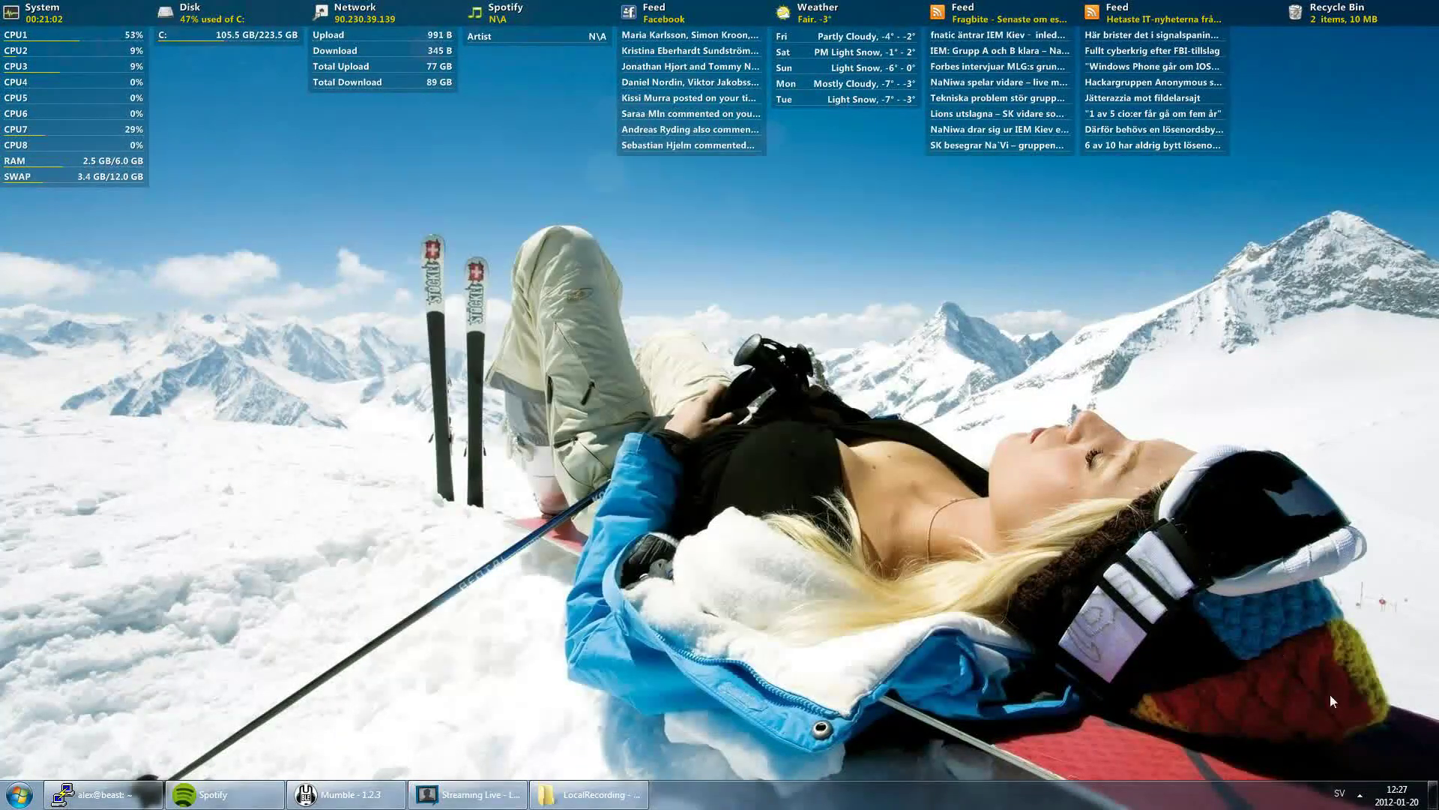
Apply the Optimal performance standard 3D preset for the AMD Radeon HD 6900 Series from the tray.
click(1359, 797)
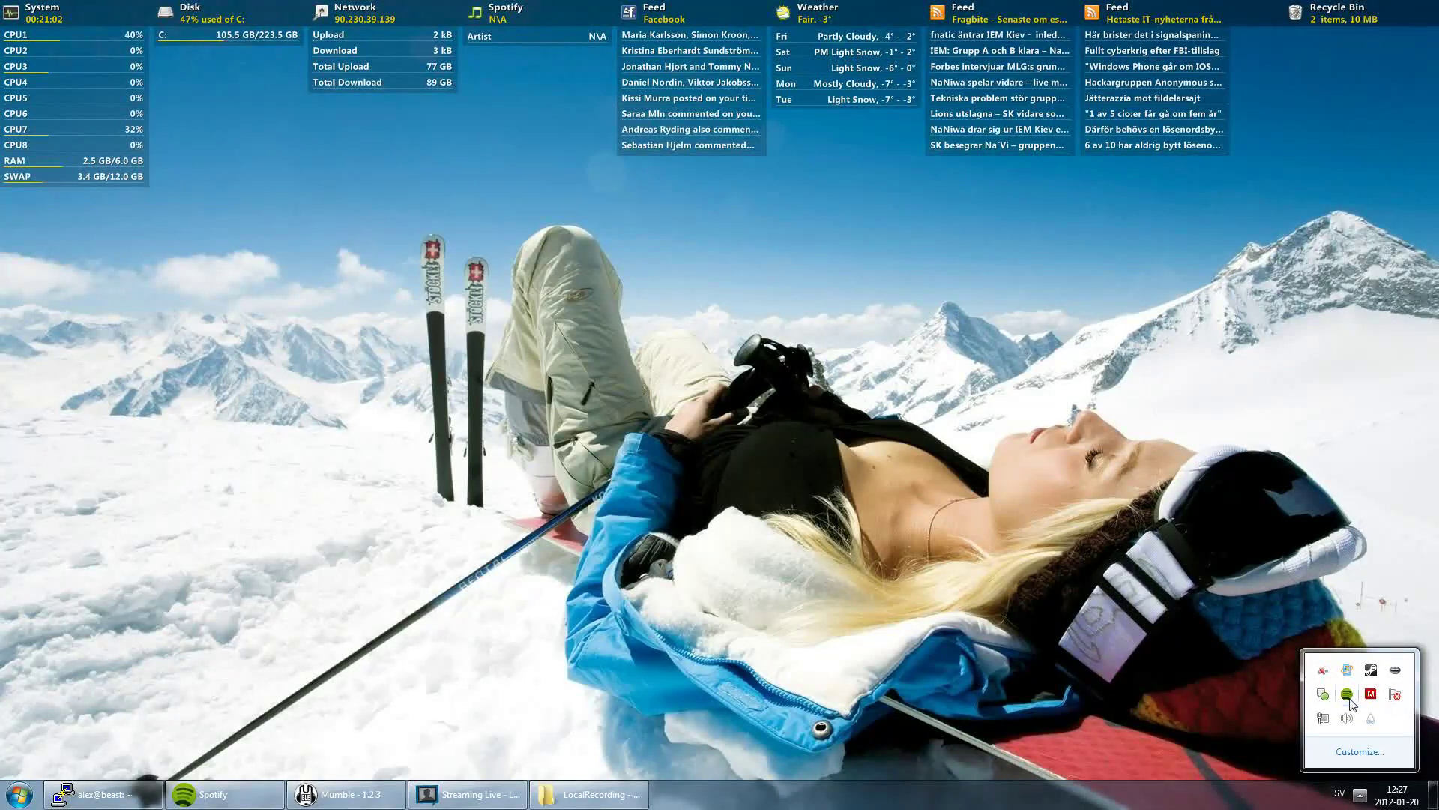
right_click(1323, 671)
mouse_move(1239, 575)
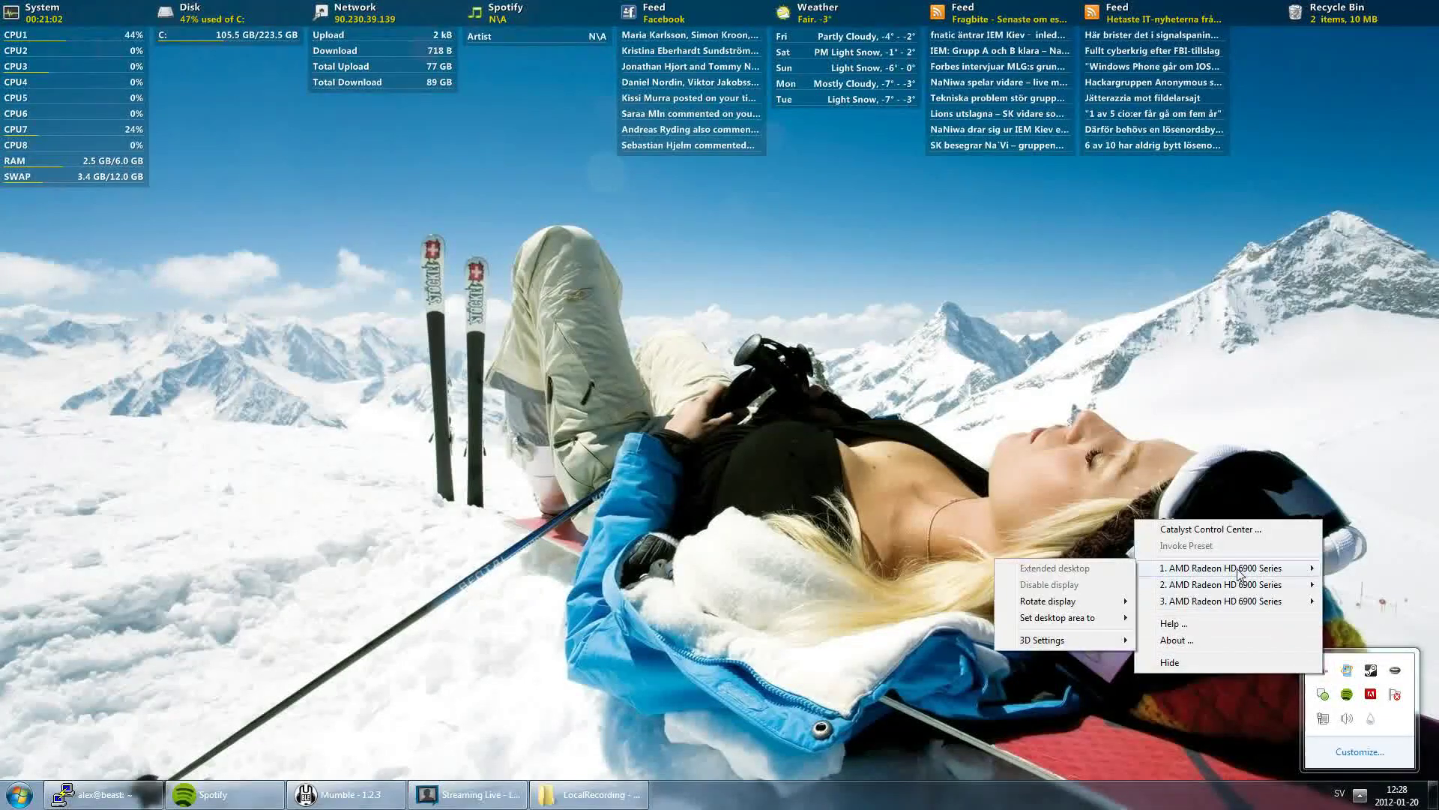
mouse_move(1108, 646)
mouse_move(1167, 646)
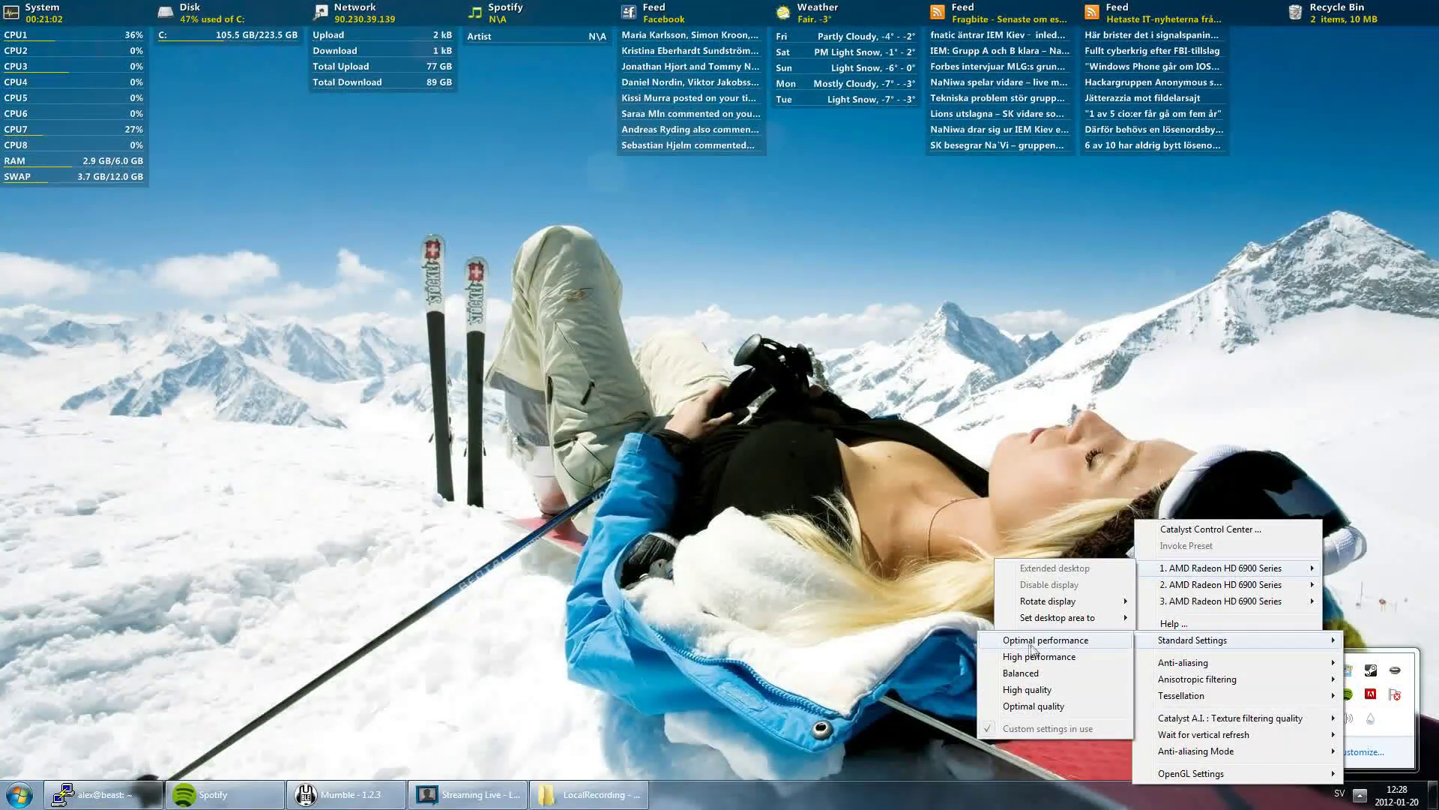
click(1027, 648)
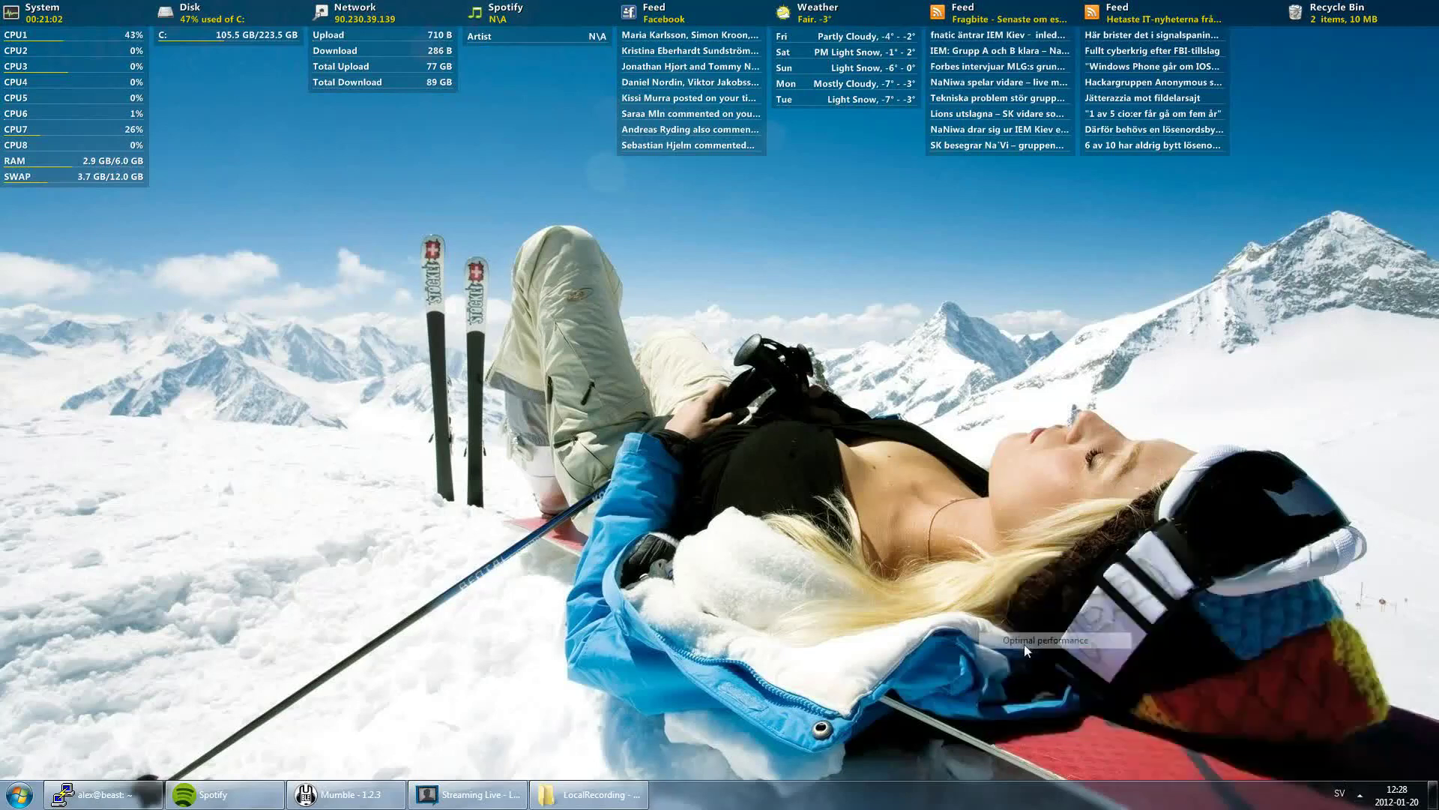
click(1357, 797)
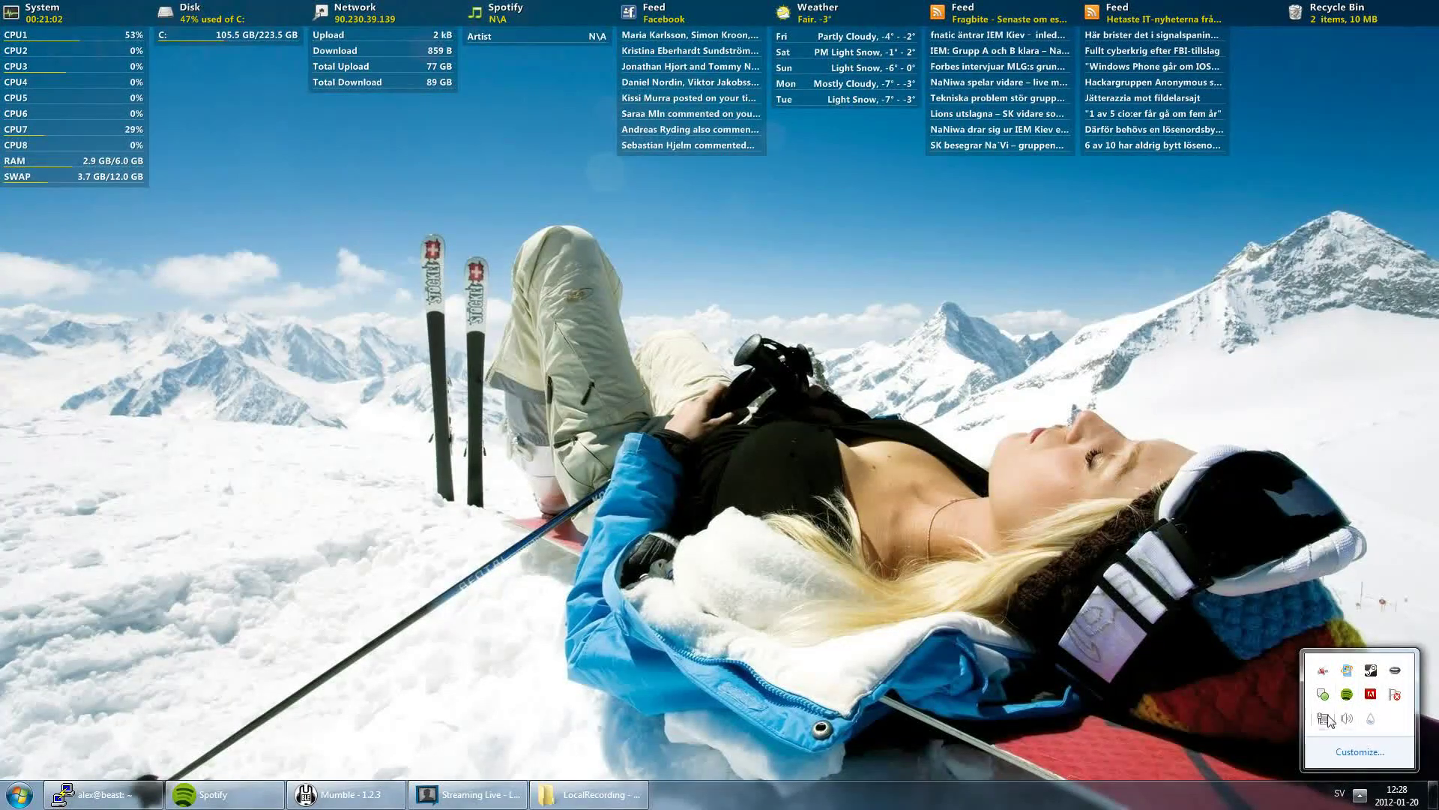
Set anisotropic filtering to 16x in the Catalyst tray menu's 3D Settings.
right_click(1323, 671)
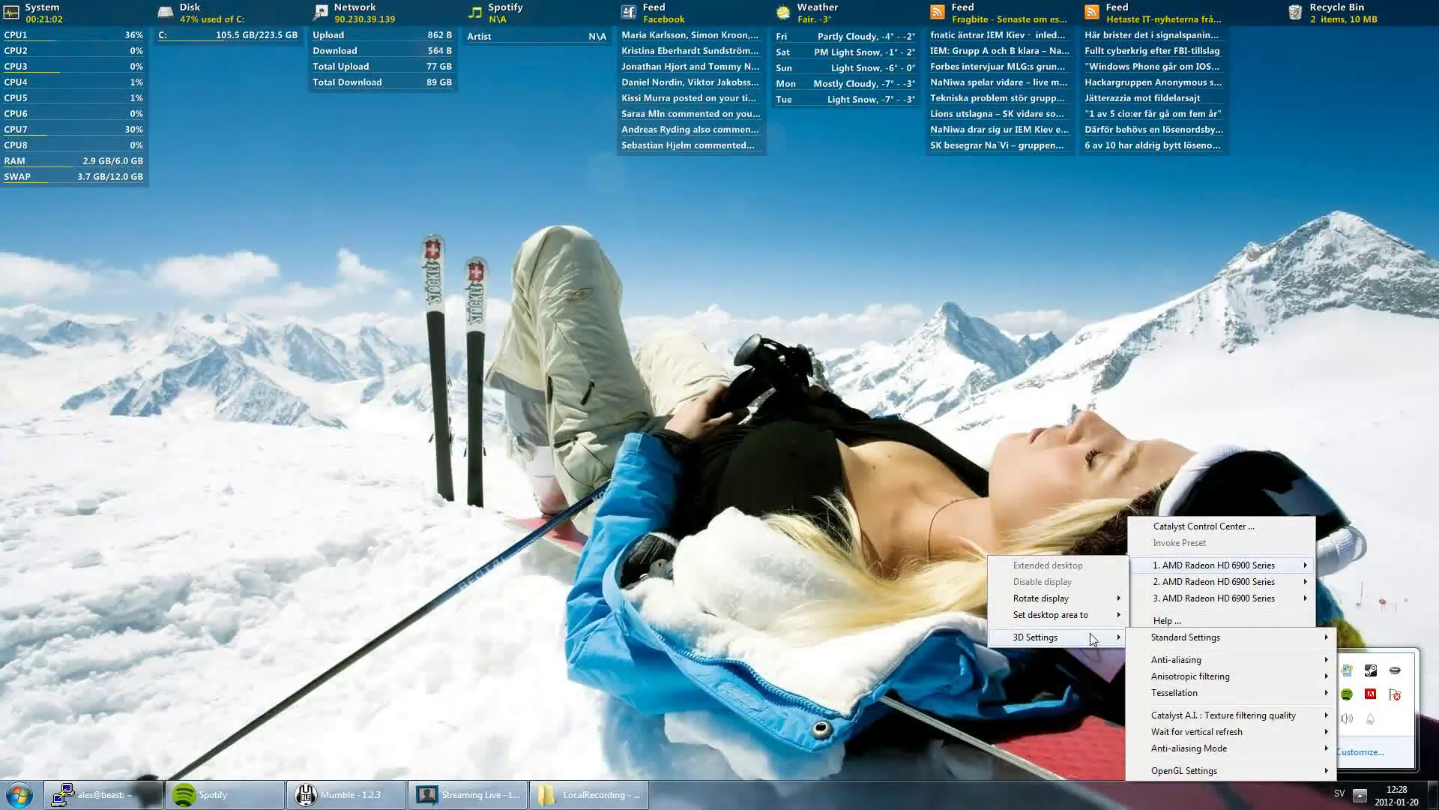
mouse_move(1201, 678)
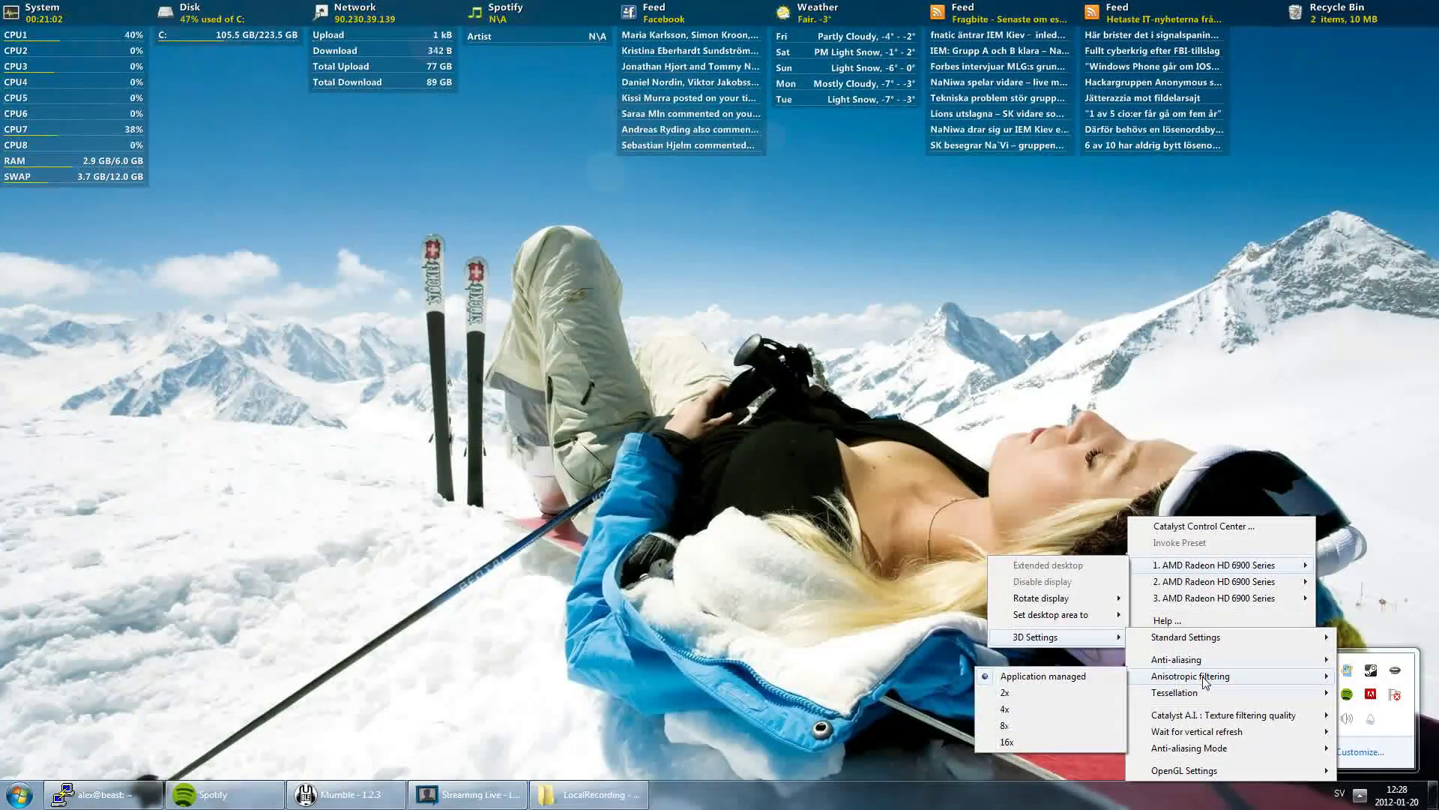
click(1064, 740)
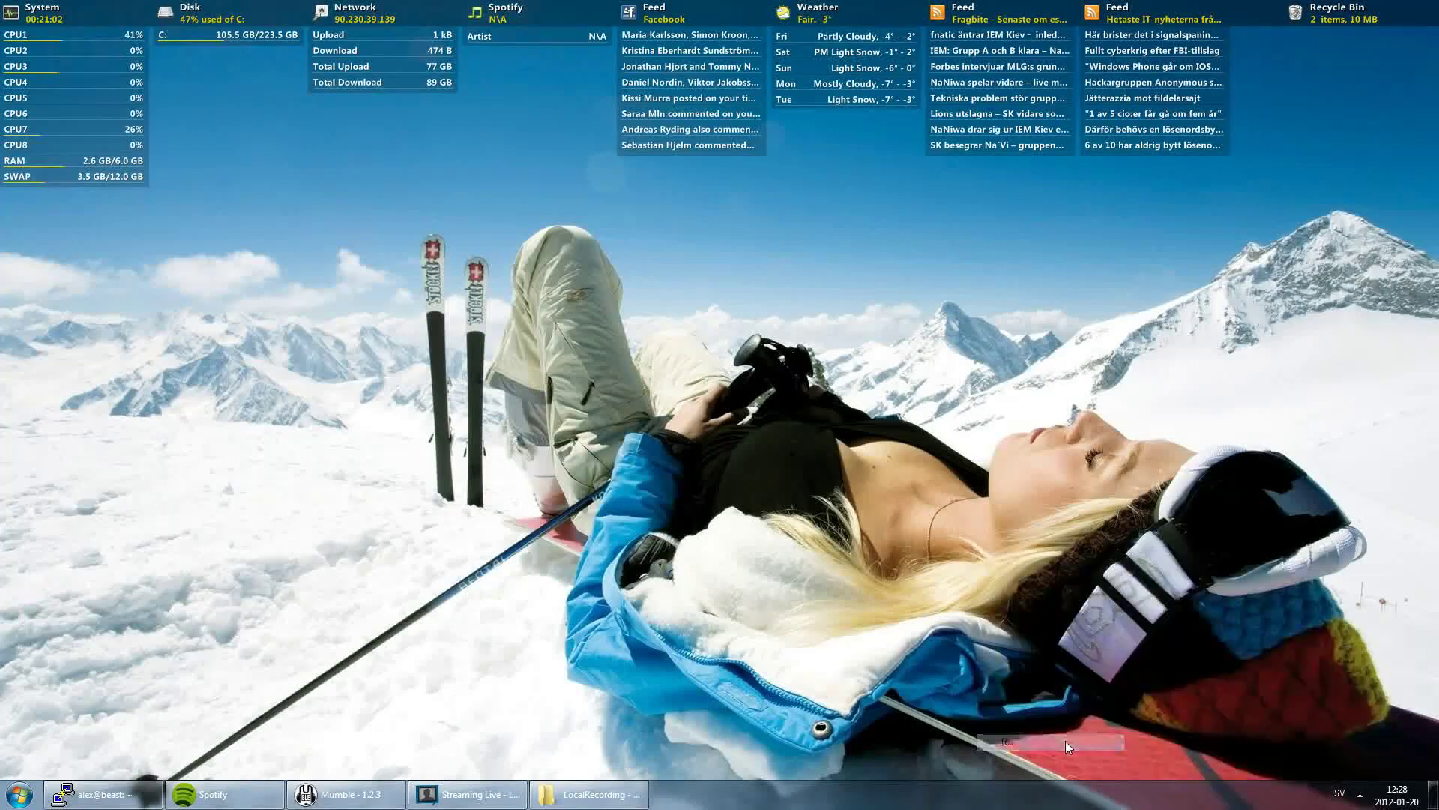
Reopen the Catalyst tray menu to check the 3D settings, then dismiss it unchanged.
click(1396, 795)
click(1359, 793)
right_click(1323, 670)
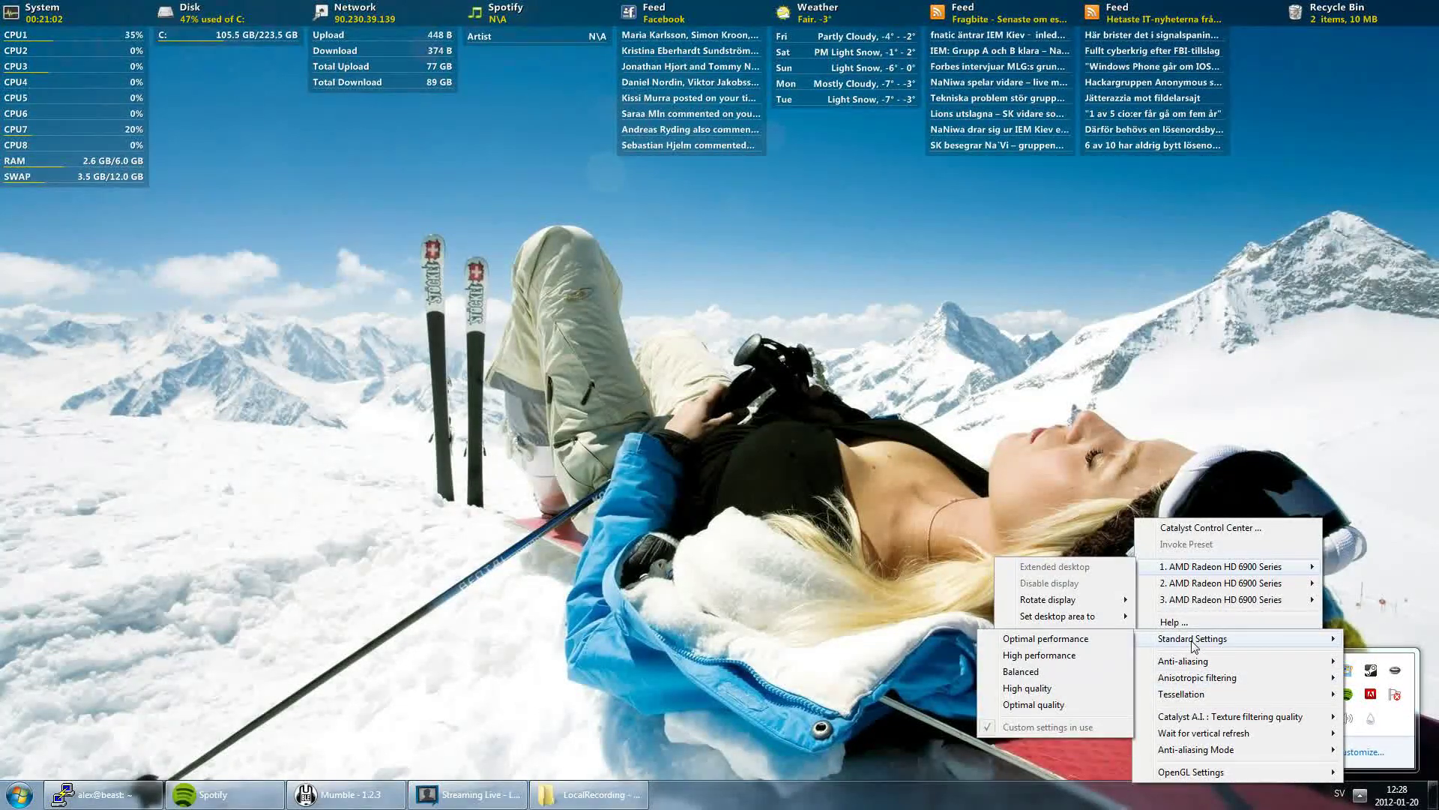
click(710, 509)
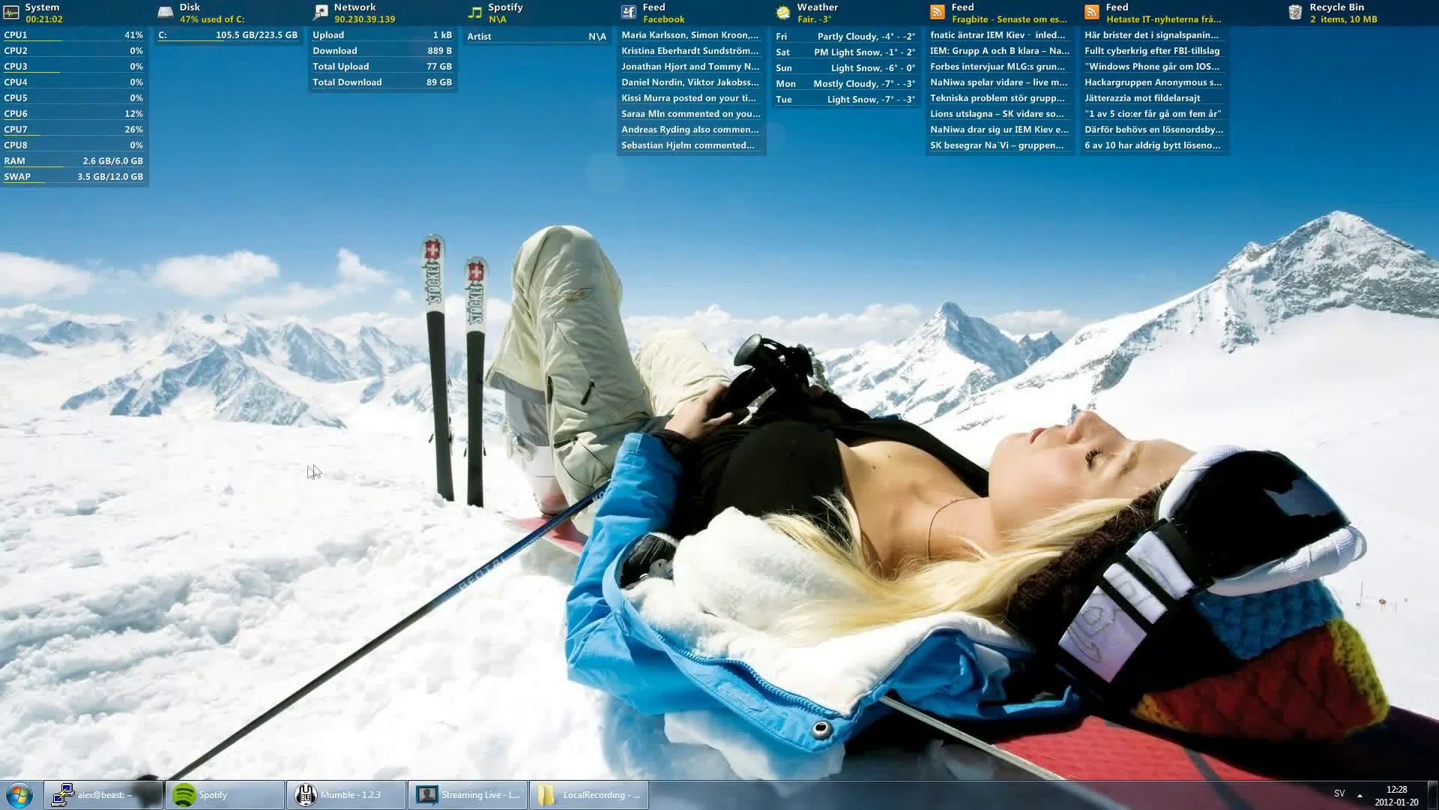
Browse from Computer to the C: drive's Users folder and open the user's profile folder.
click(19, 794)
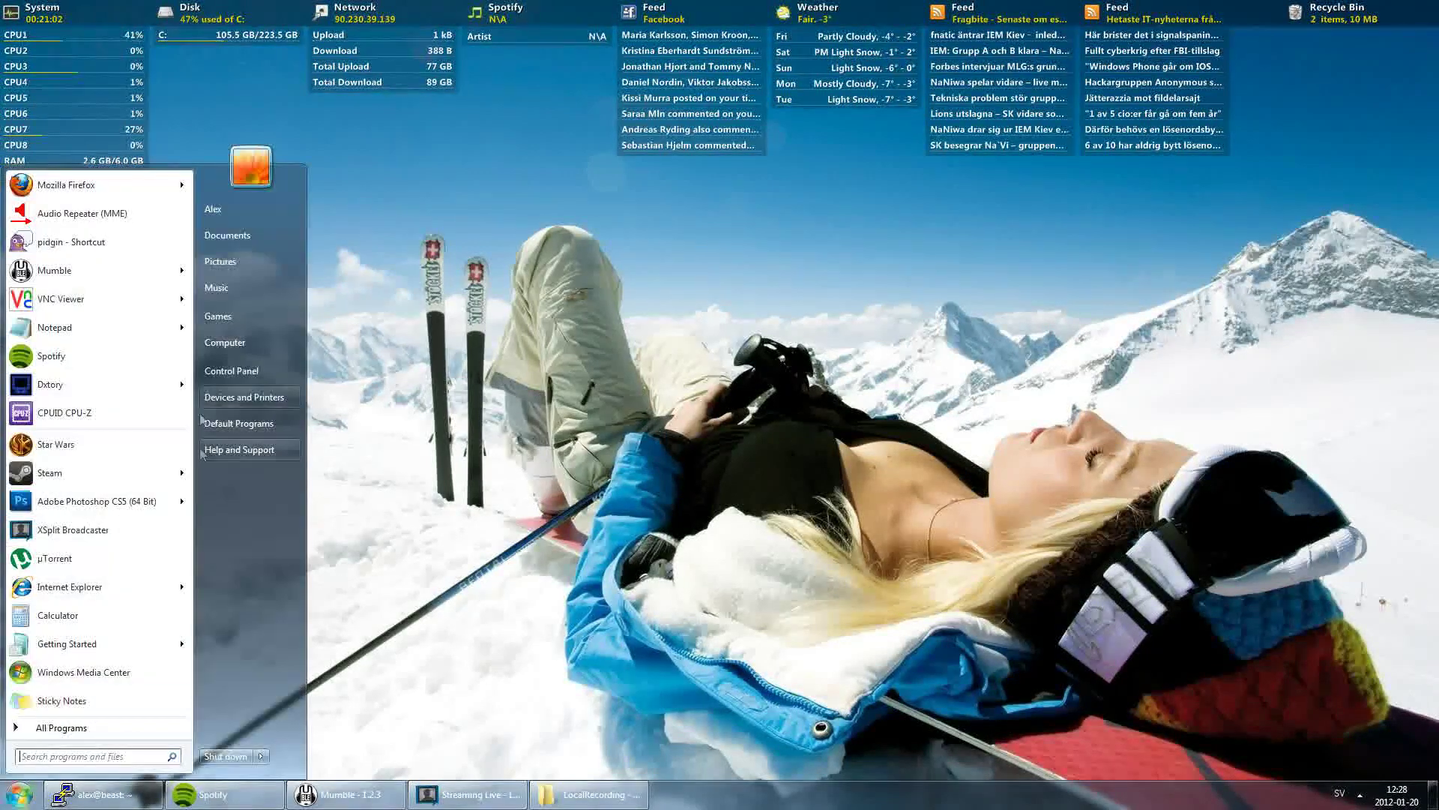
click(233, 341)
double_click(549, 193)
double_click(530, 184)
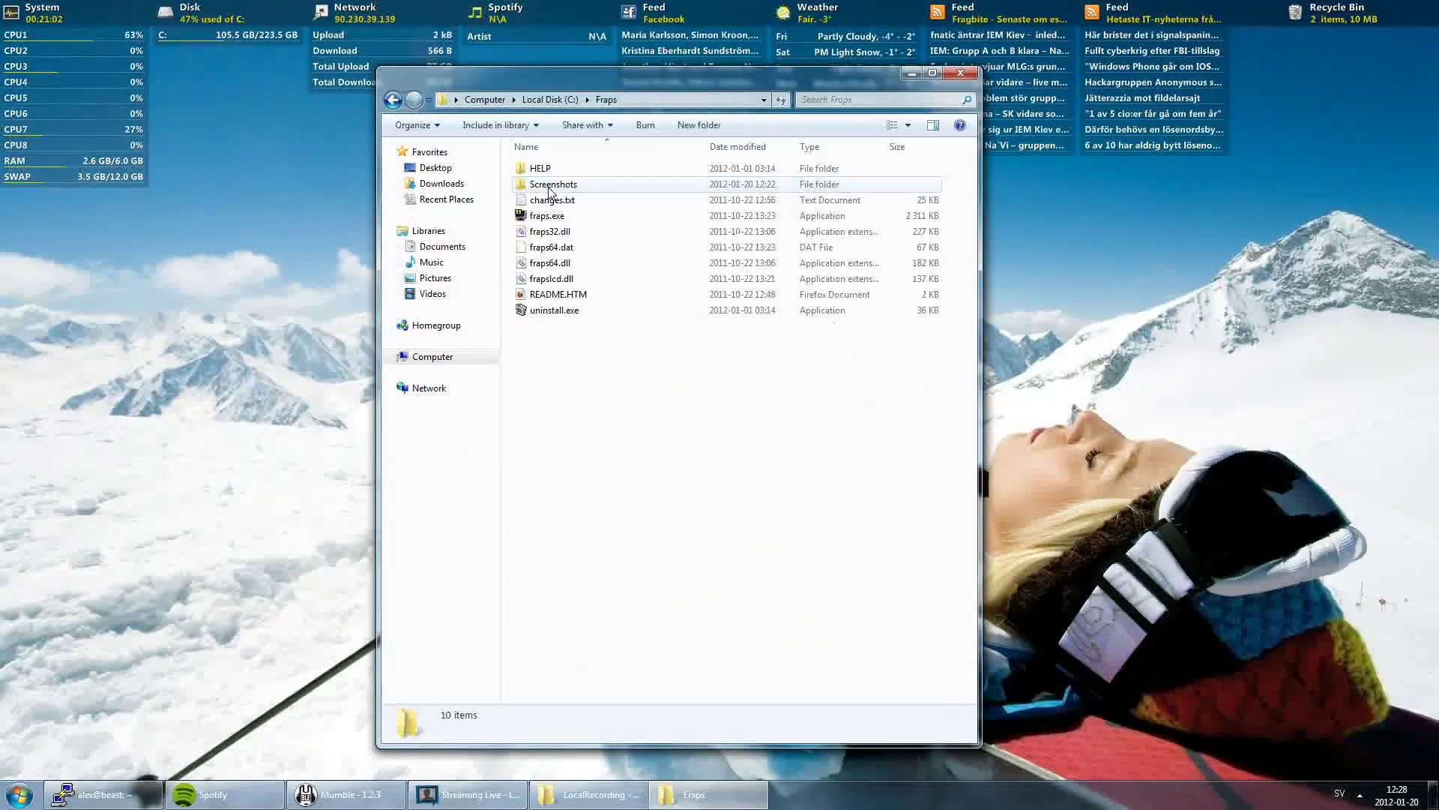
key(BackSpace)
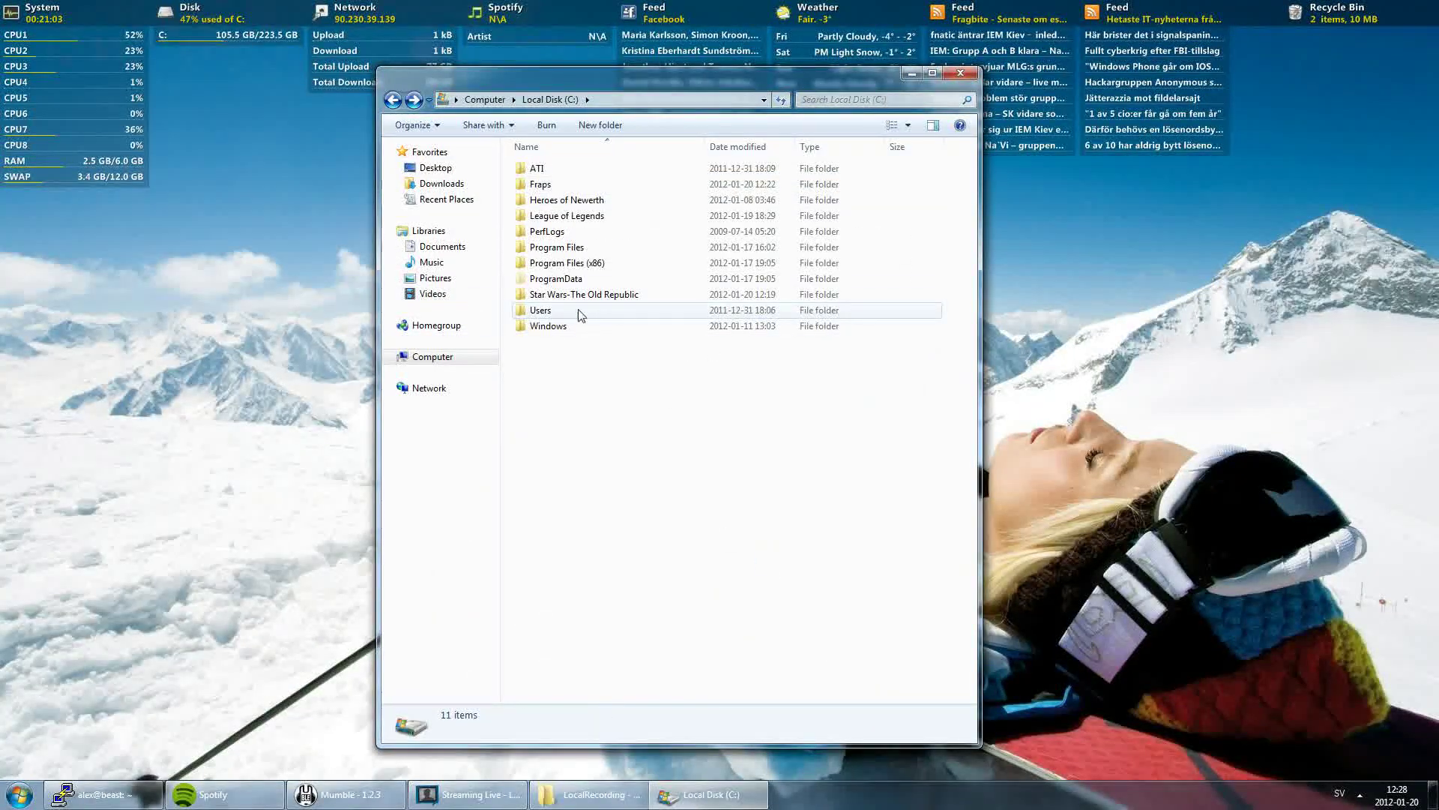
double_click(601, 313)
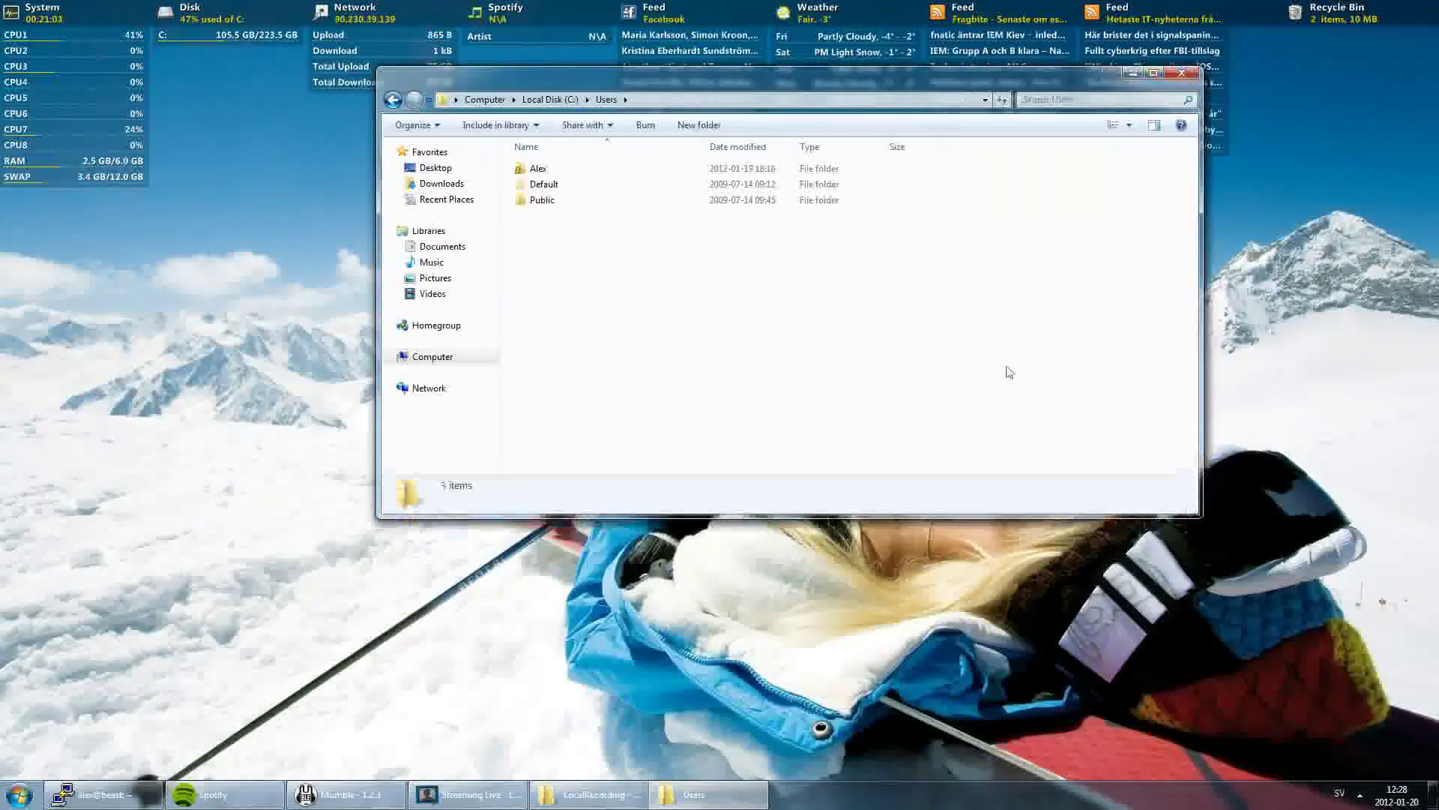
drag(671, 77, 600, 268)
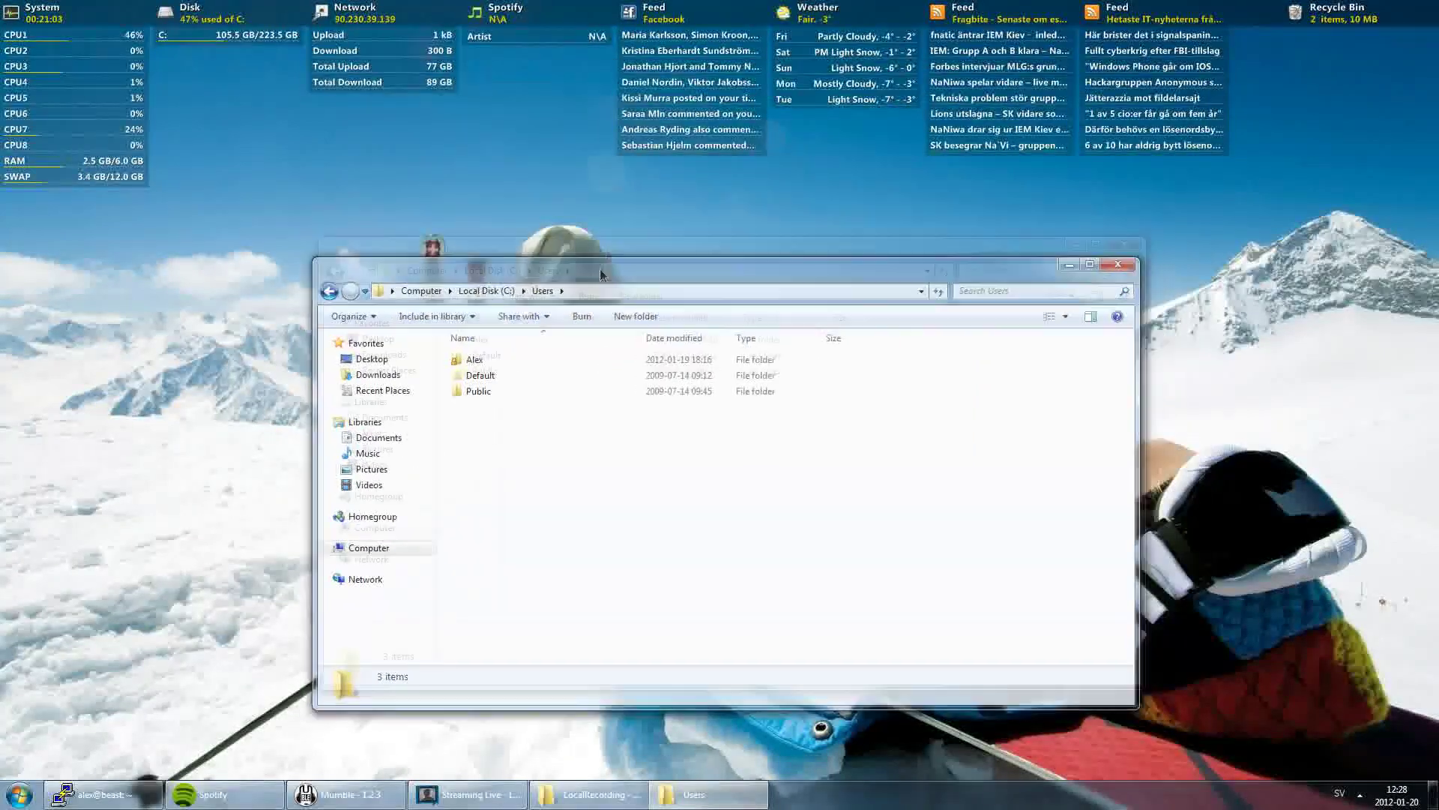
click(488, 360)
double_click(475, 362)
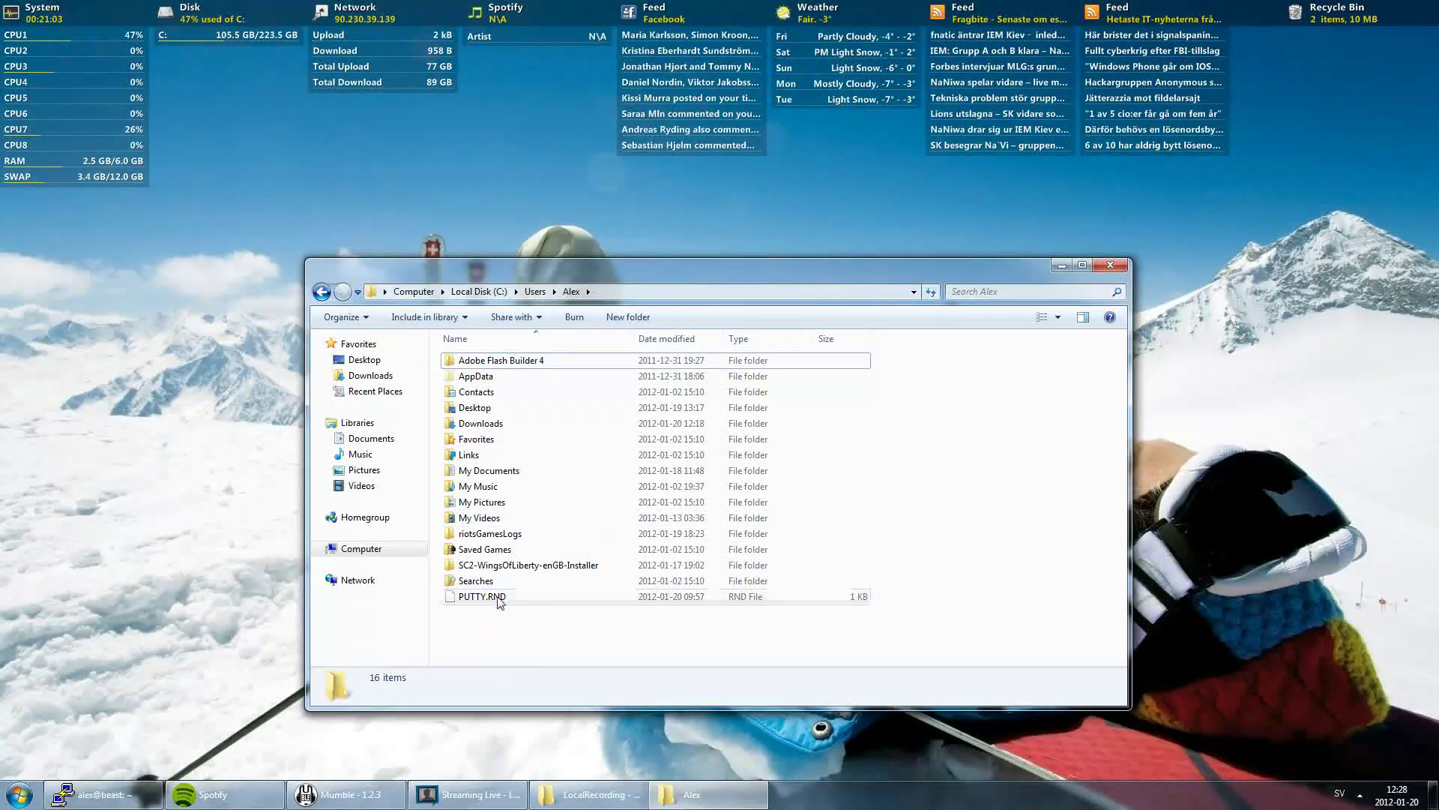
Go through AppData > Local > SWTOR > swtor > settings and select client_settings.ini.
click(487, 377)
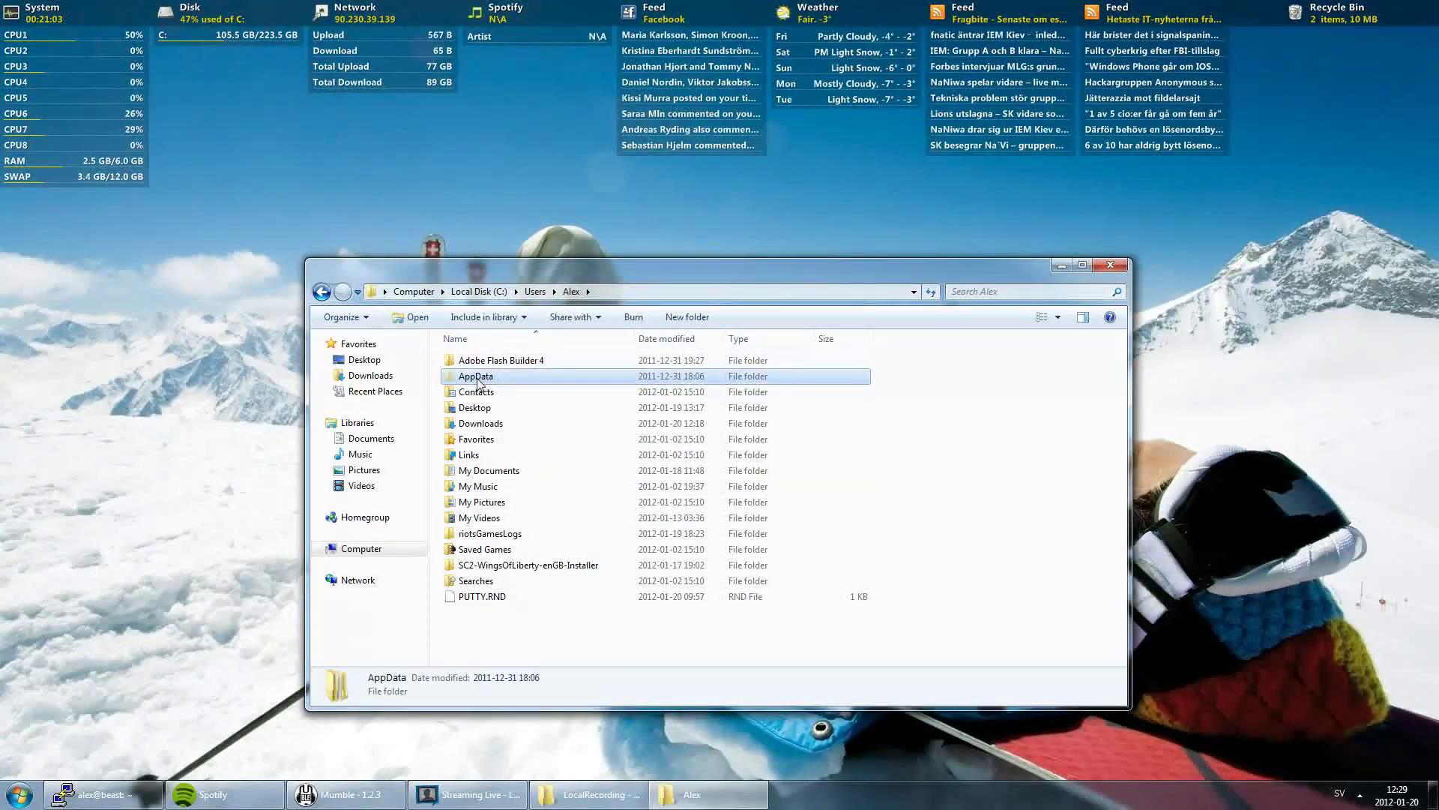
mouse_move(478, 383)
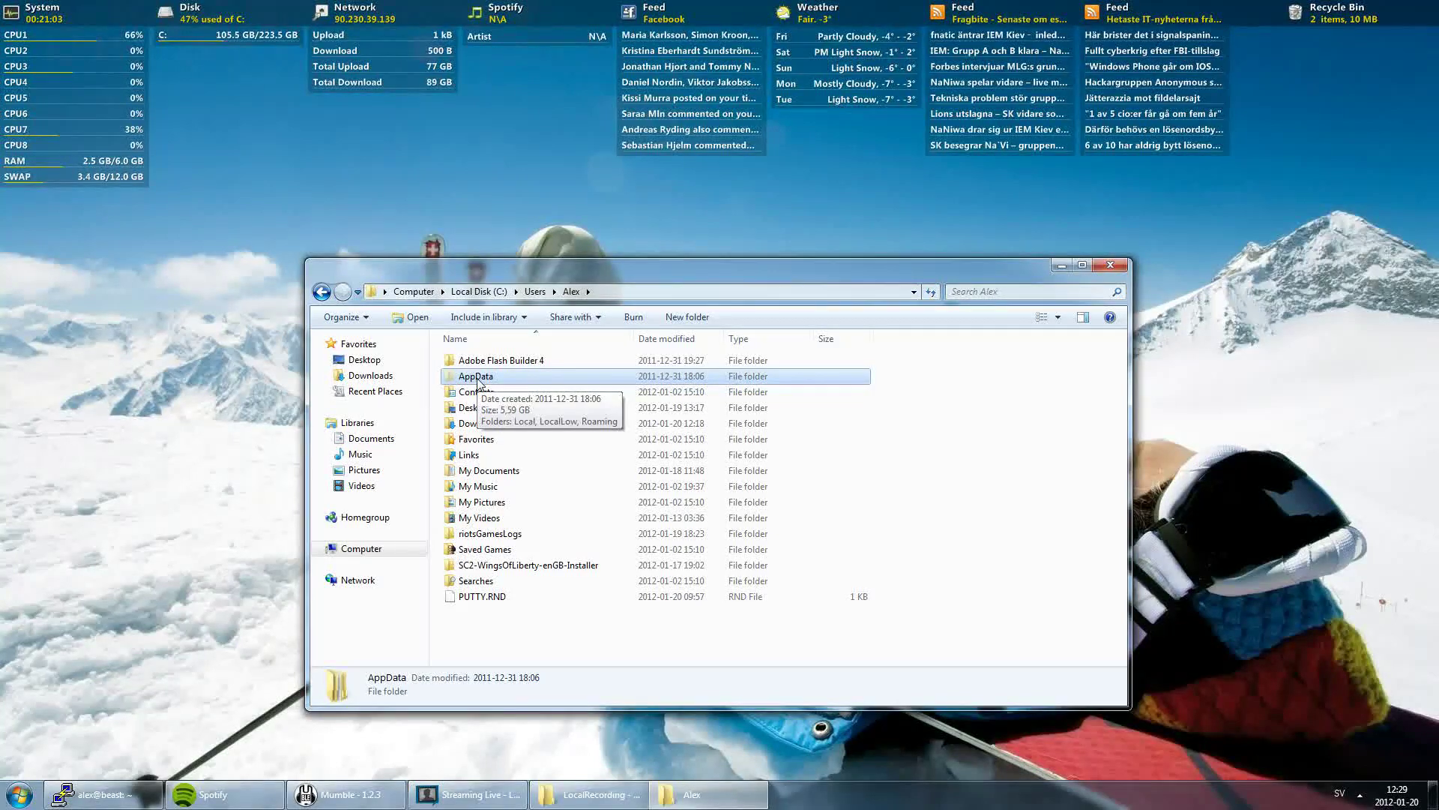
double_click(477, 377)
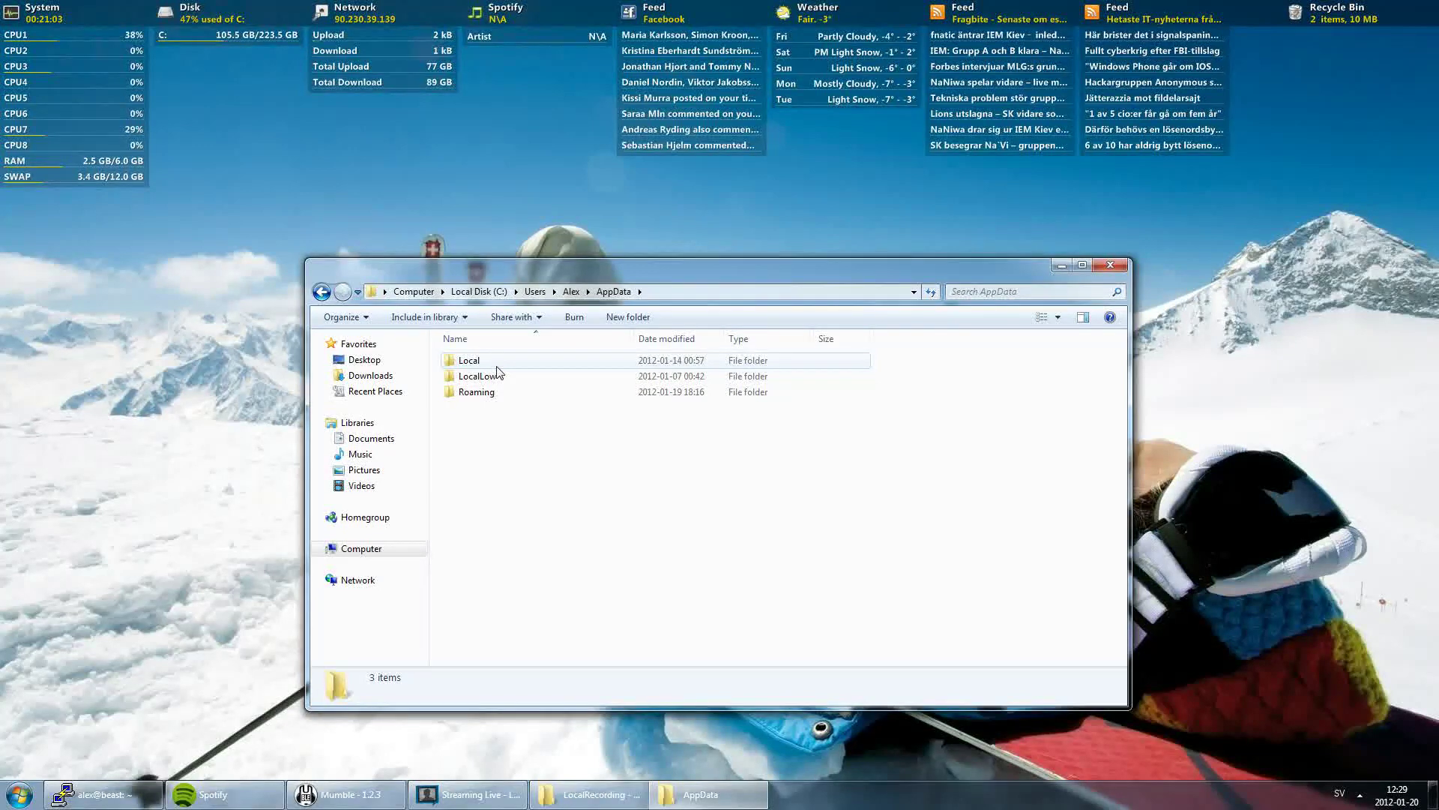
double_click(497, 364)
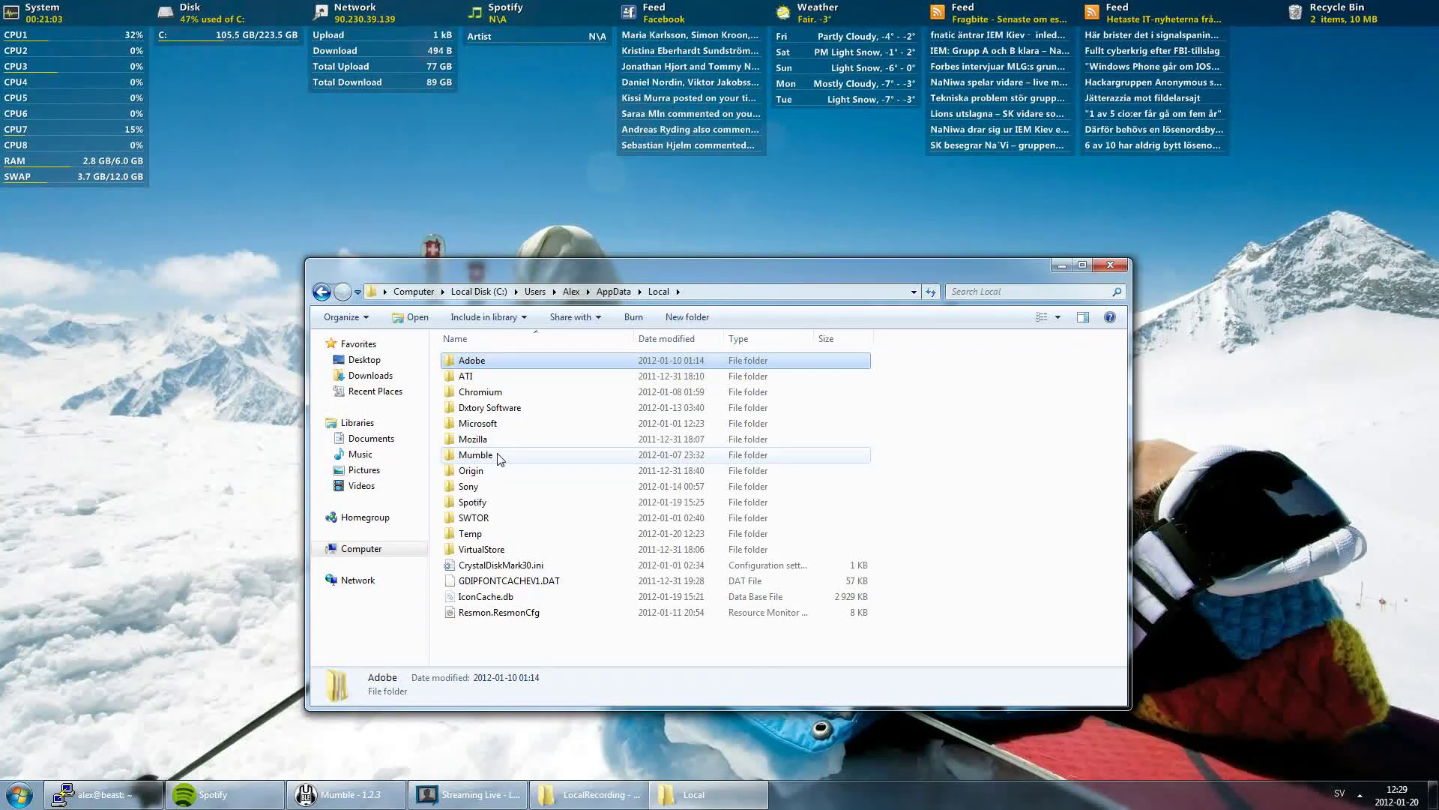
click(500, 518)
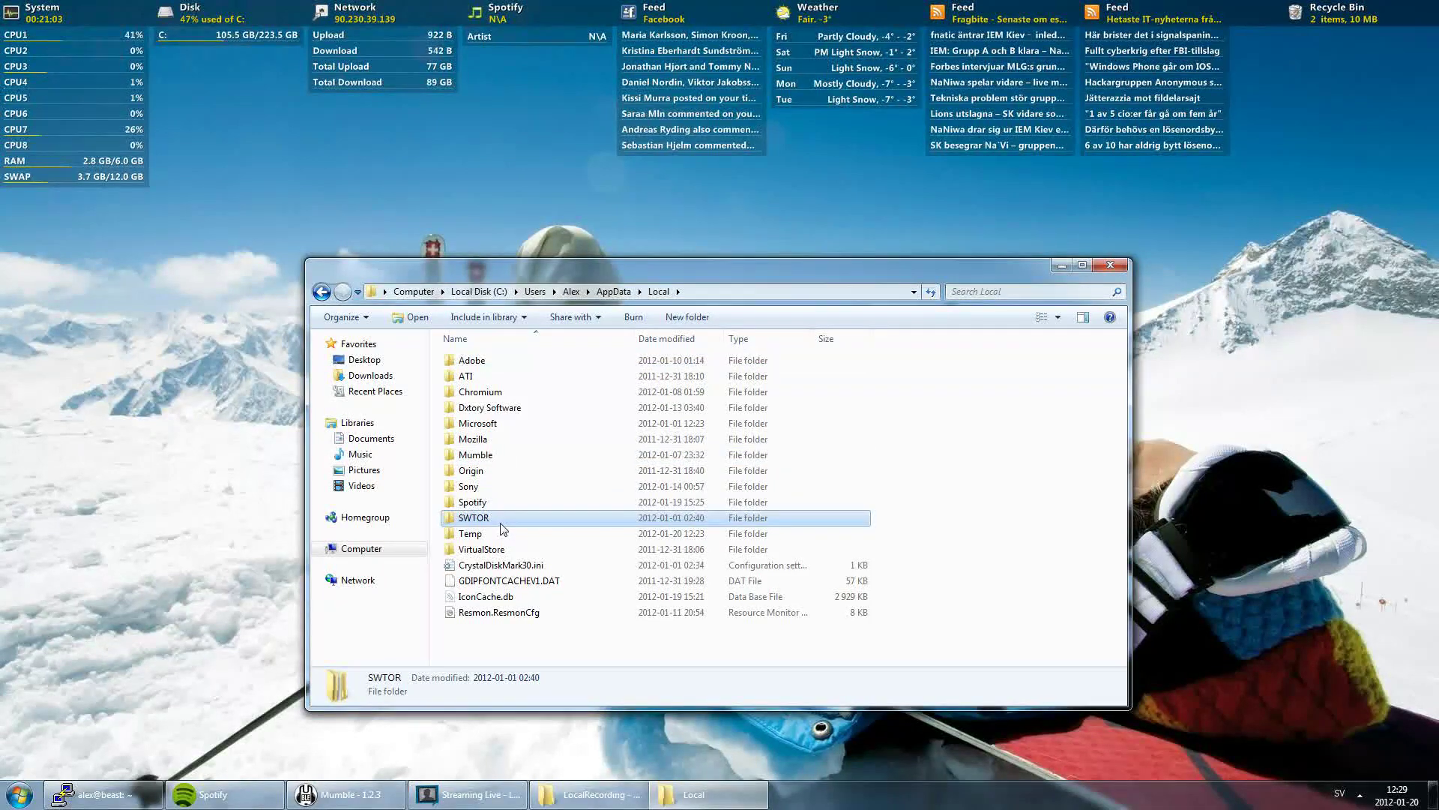
double_click(501, 521)
double_click(484, 377)
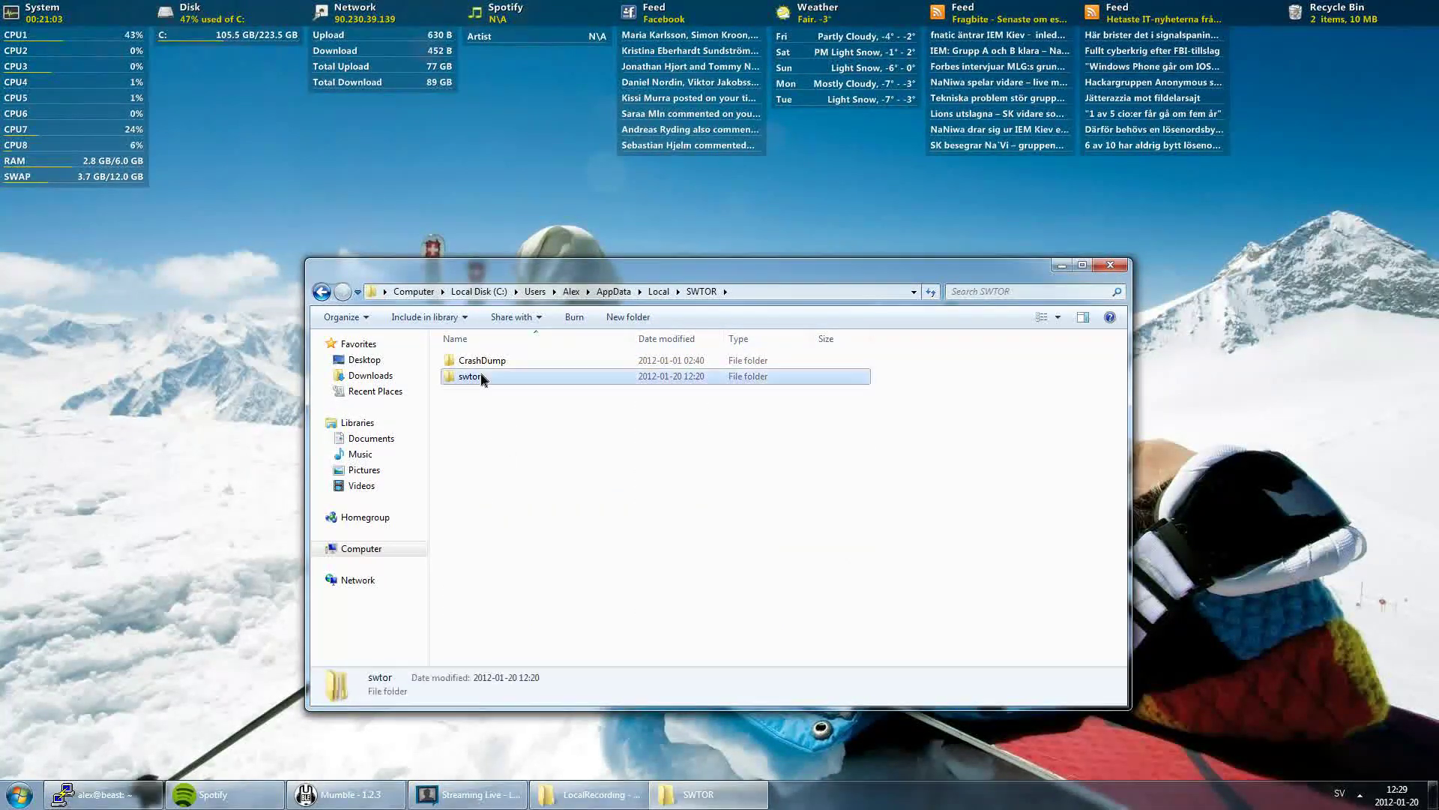
click(487, 363)
double_click(487, 363)
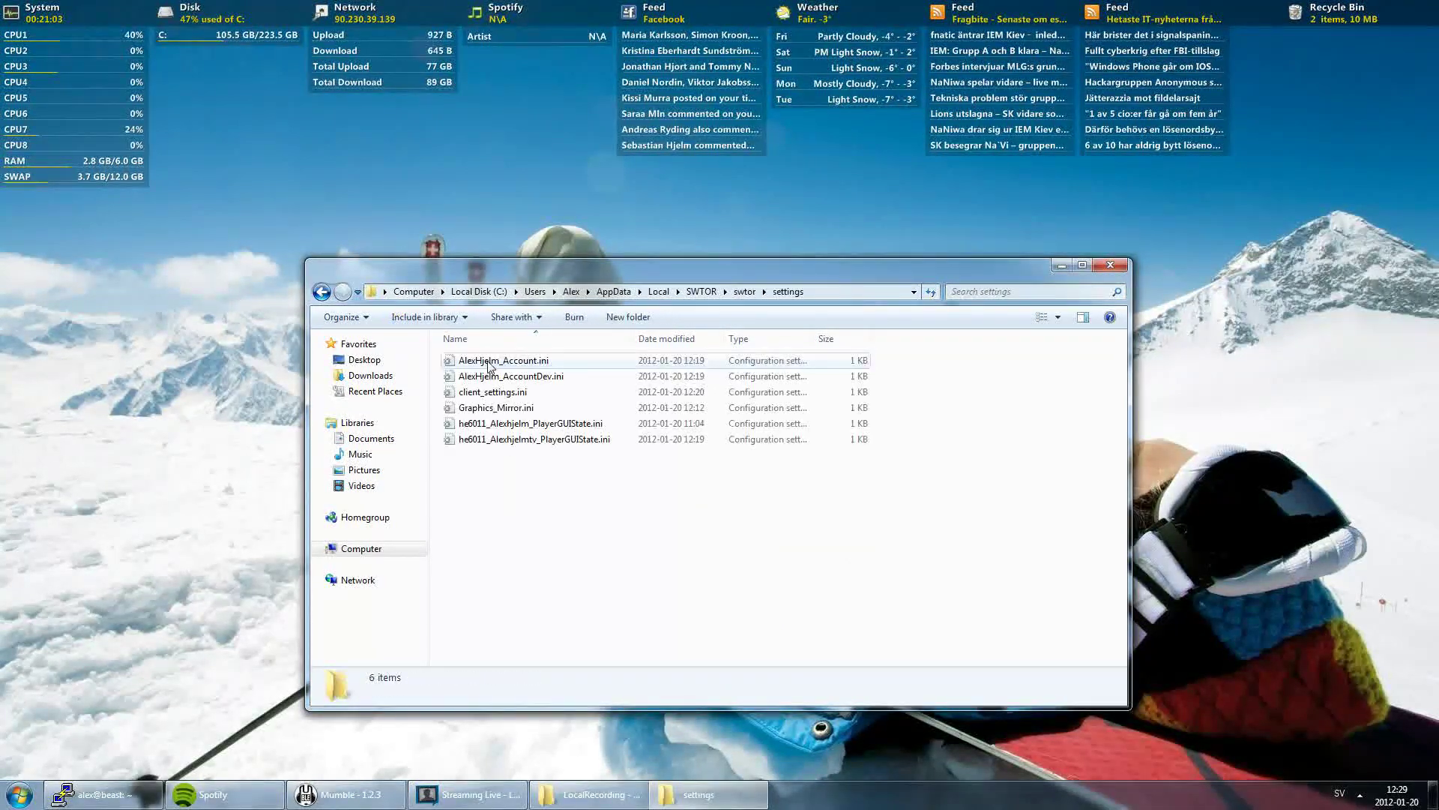
click(504, 396)
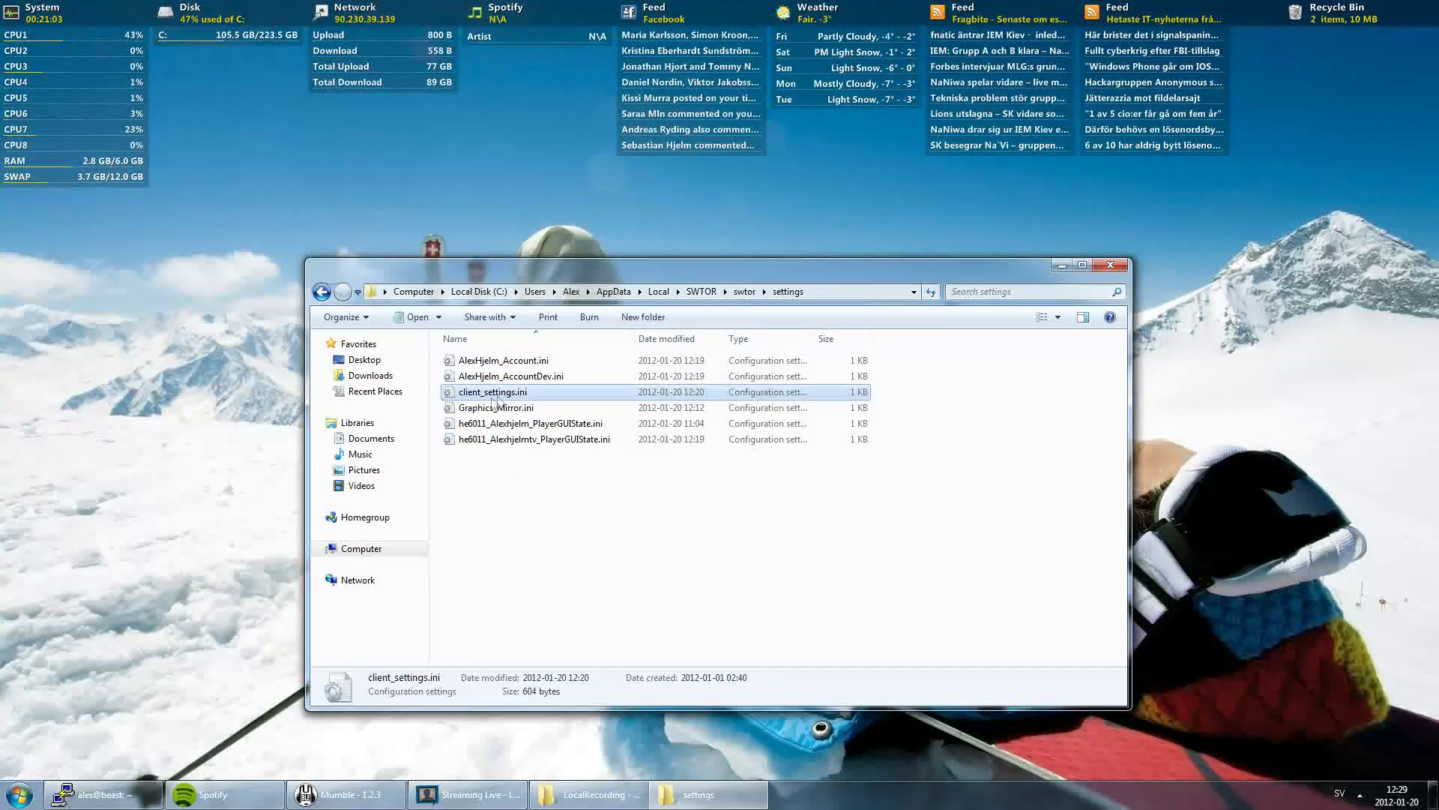
View client_settings.ini in Notepad, with Renderer values like 1920×1080 at RefreshRate 120, then close it.
right_click(462, 396)
mouse_move(507, 476)
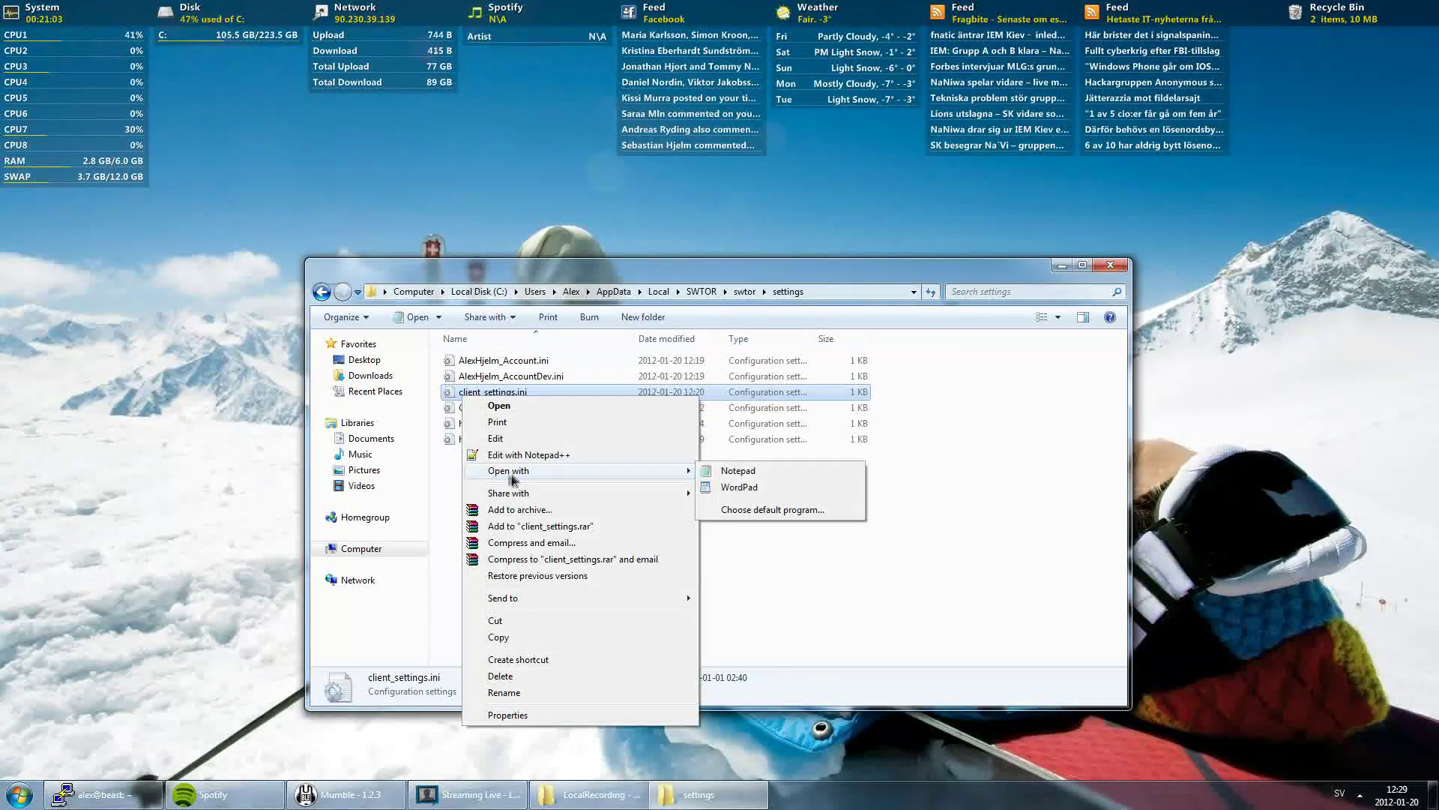
click(754, 473)
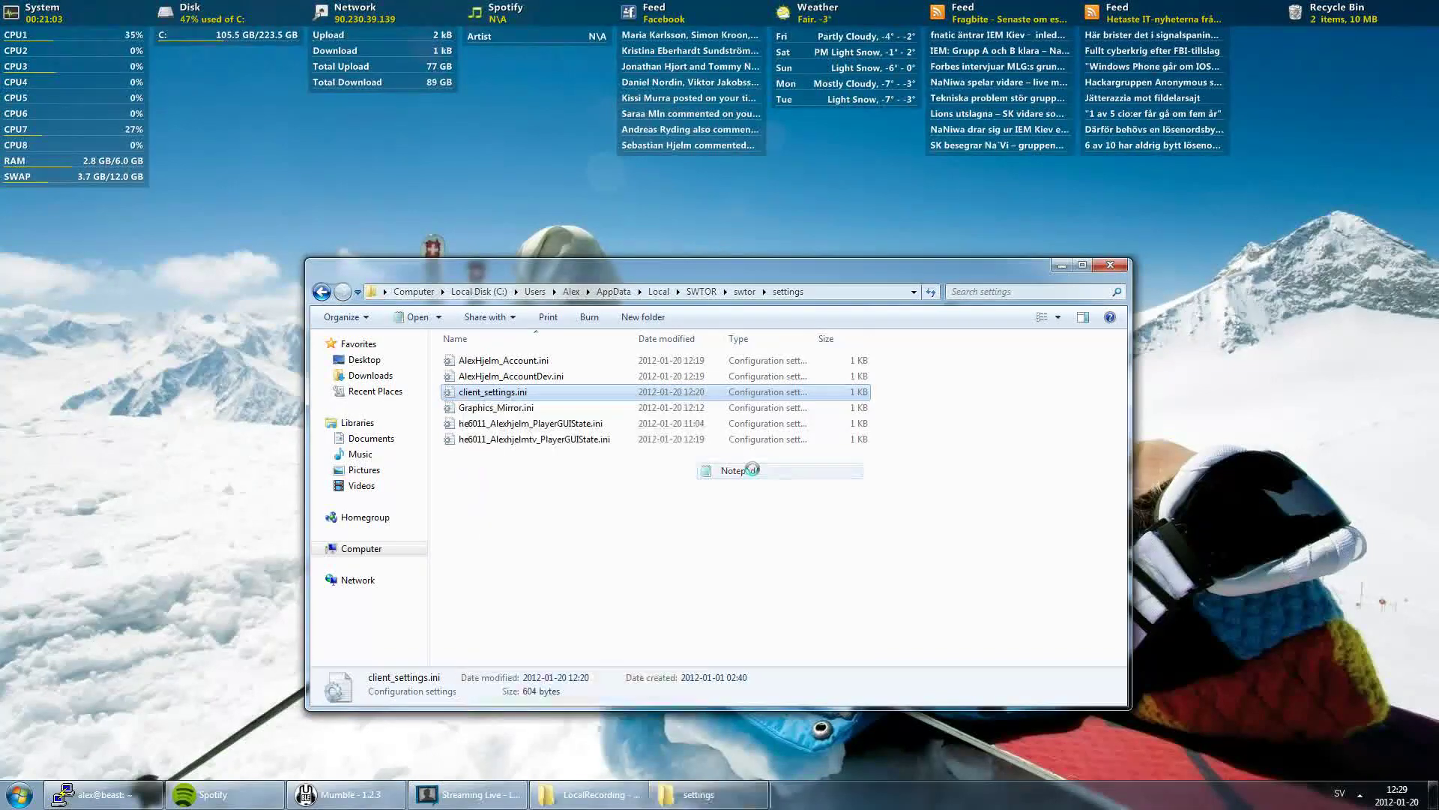
drag(583, 334, 578, 246)
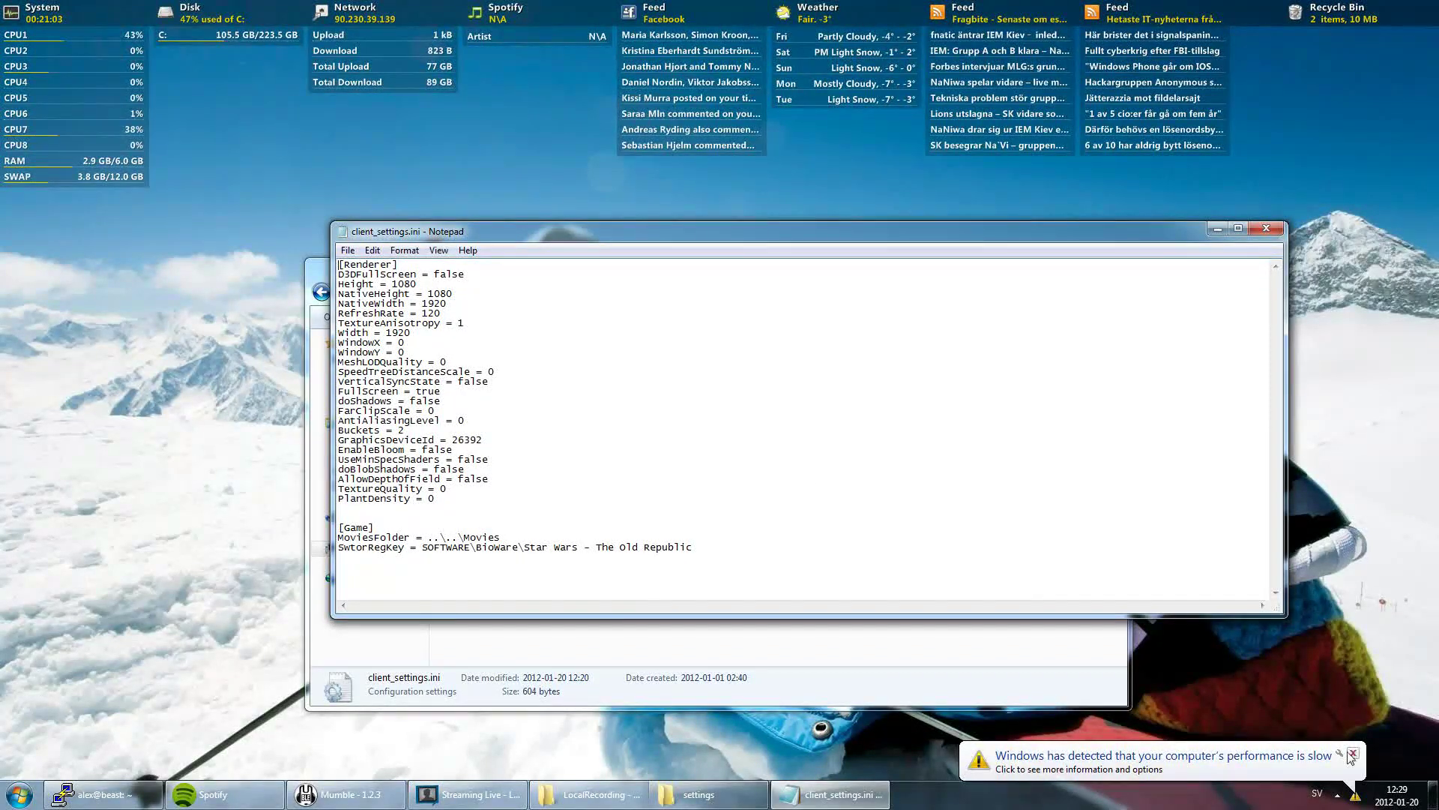
click(1351, 756)
double_click(491, 372)
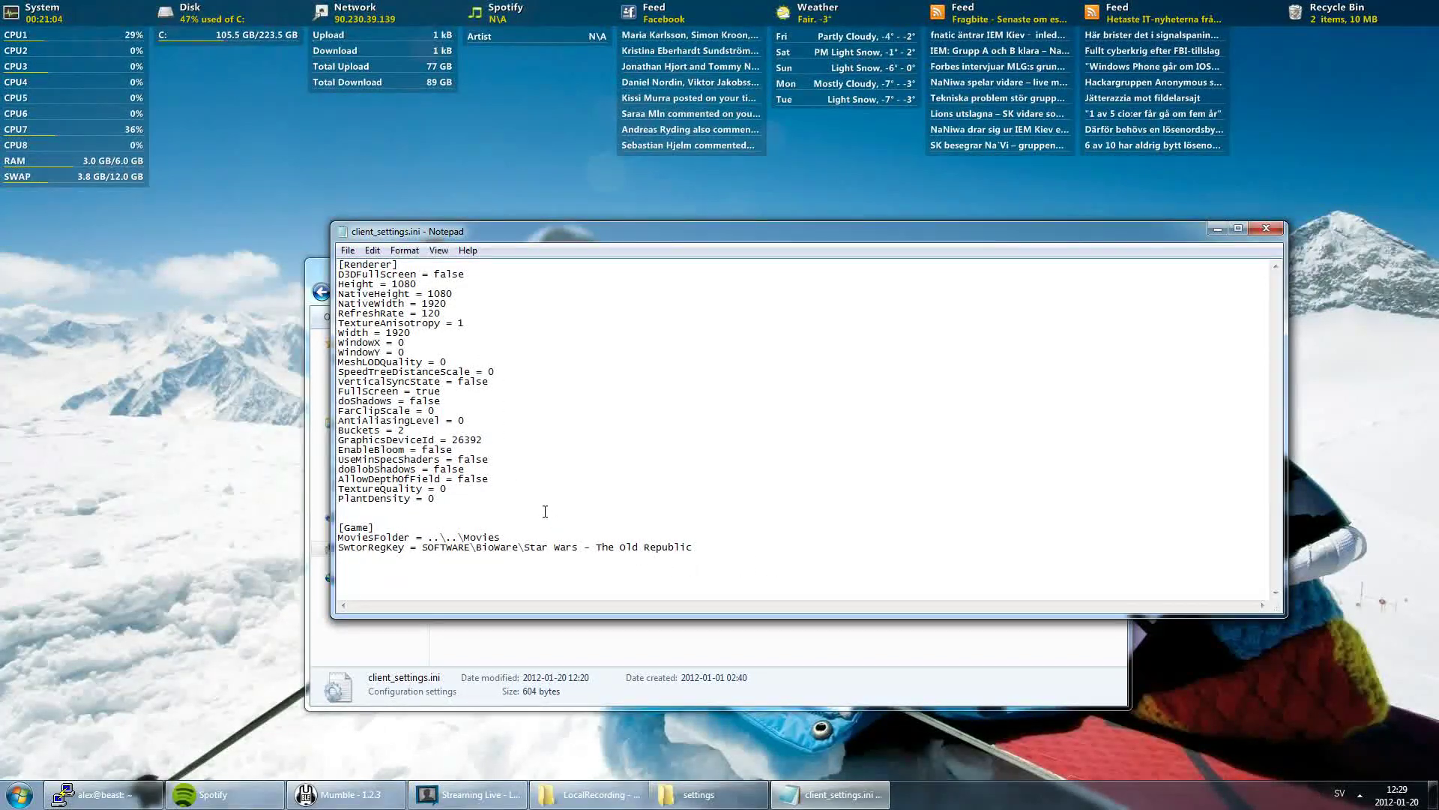
click(1266, 228)
Open Graphics_Mirror.ini in Notepad to view VerticalSync false and Resolution 1920x1080.
right_click(496, 411)
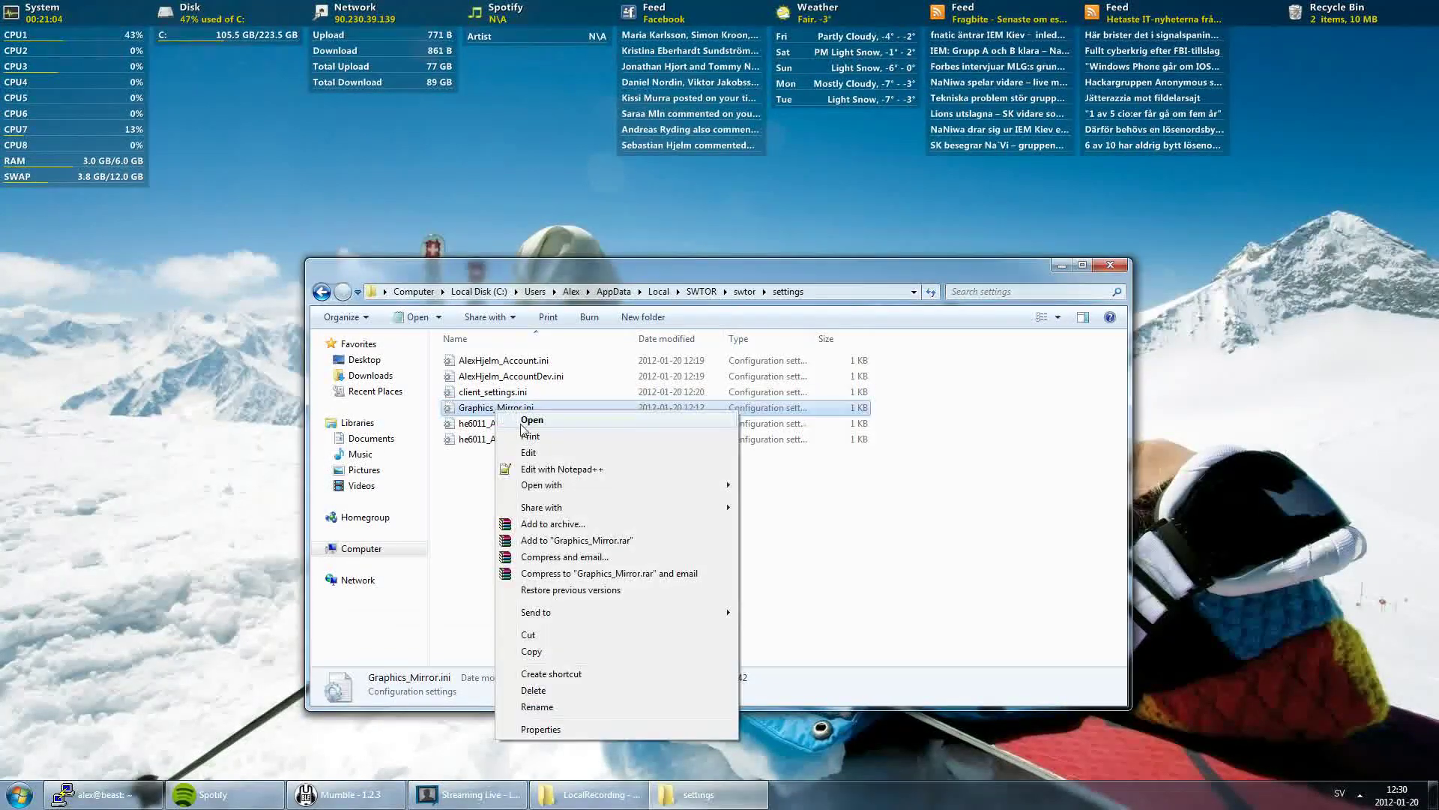
mouse_move(561, 493)
click(786, 486)
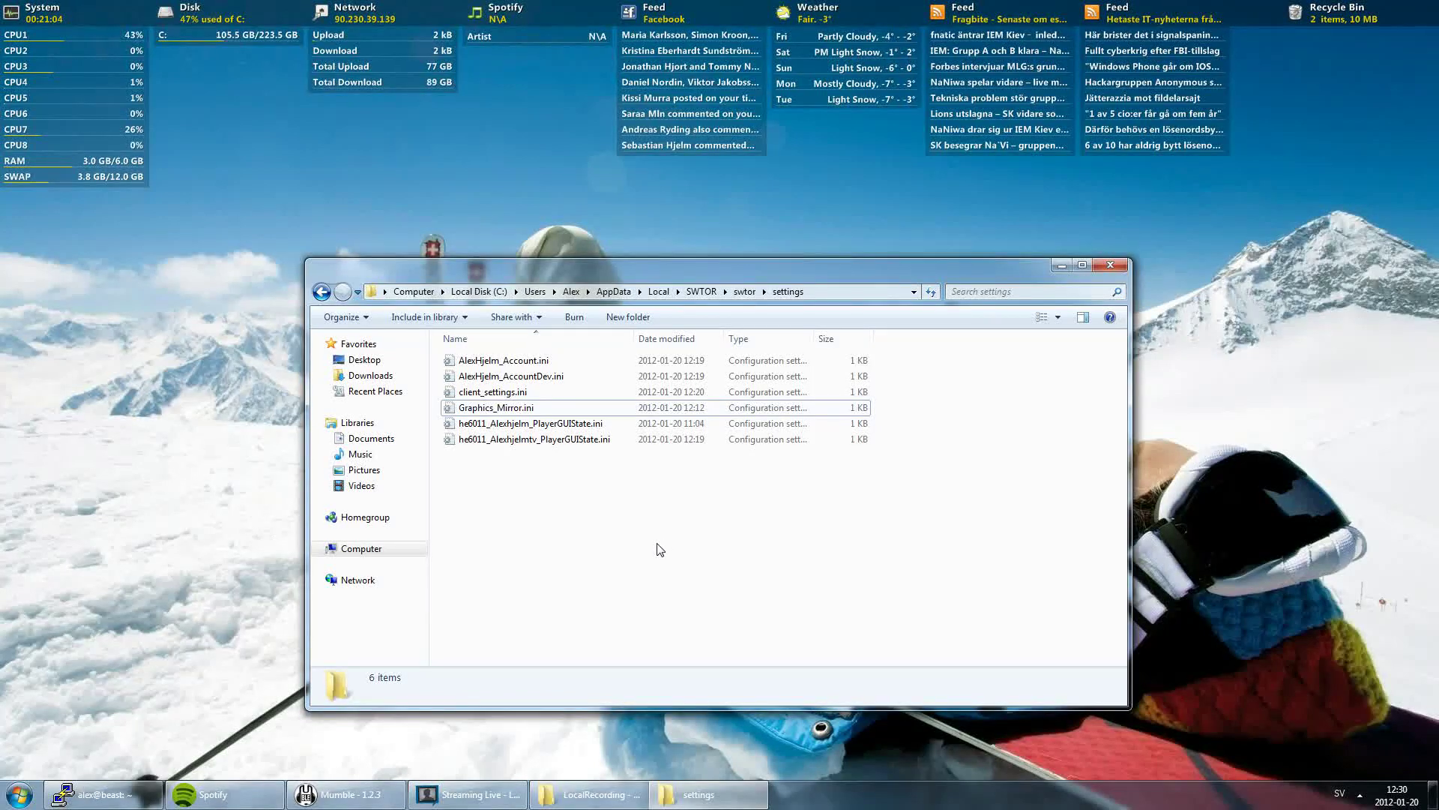
Launch CPUID CPU-Z from the Start menu and close the Explorer settings folder.
right_click(844, 795)
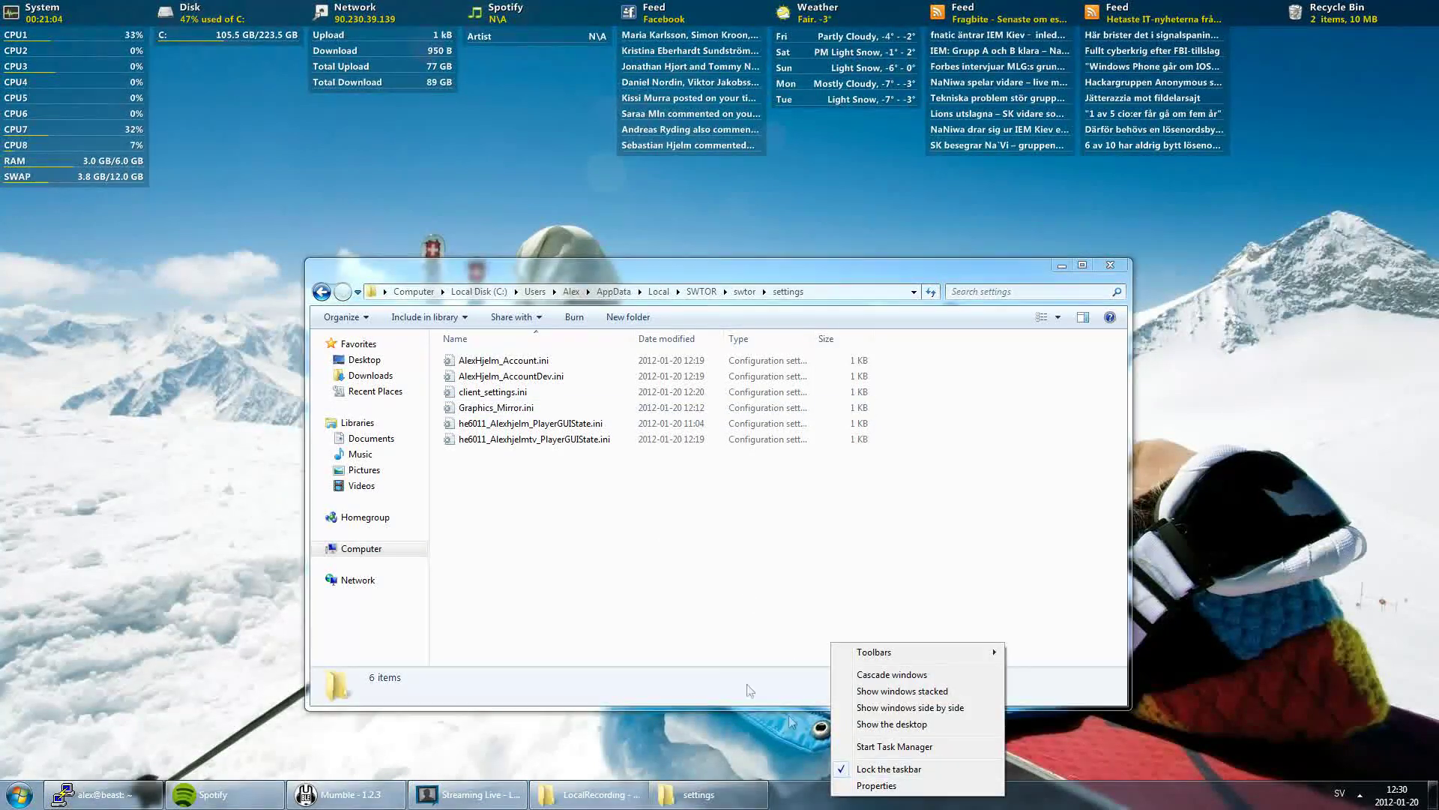
click(688, 602)
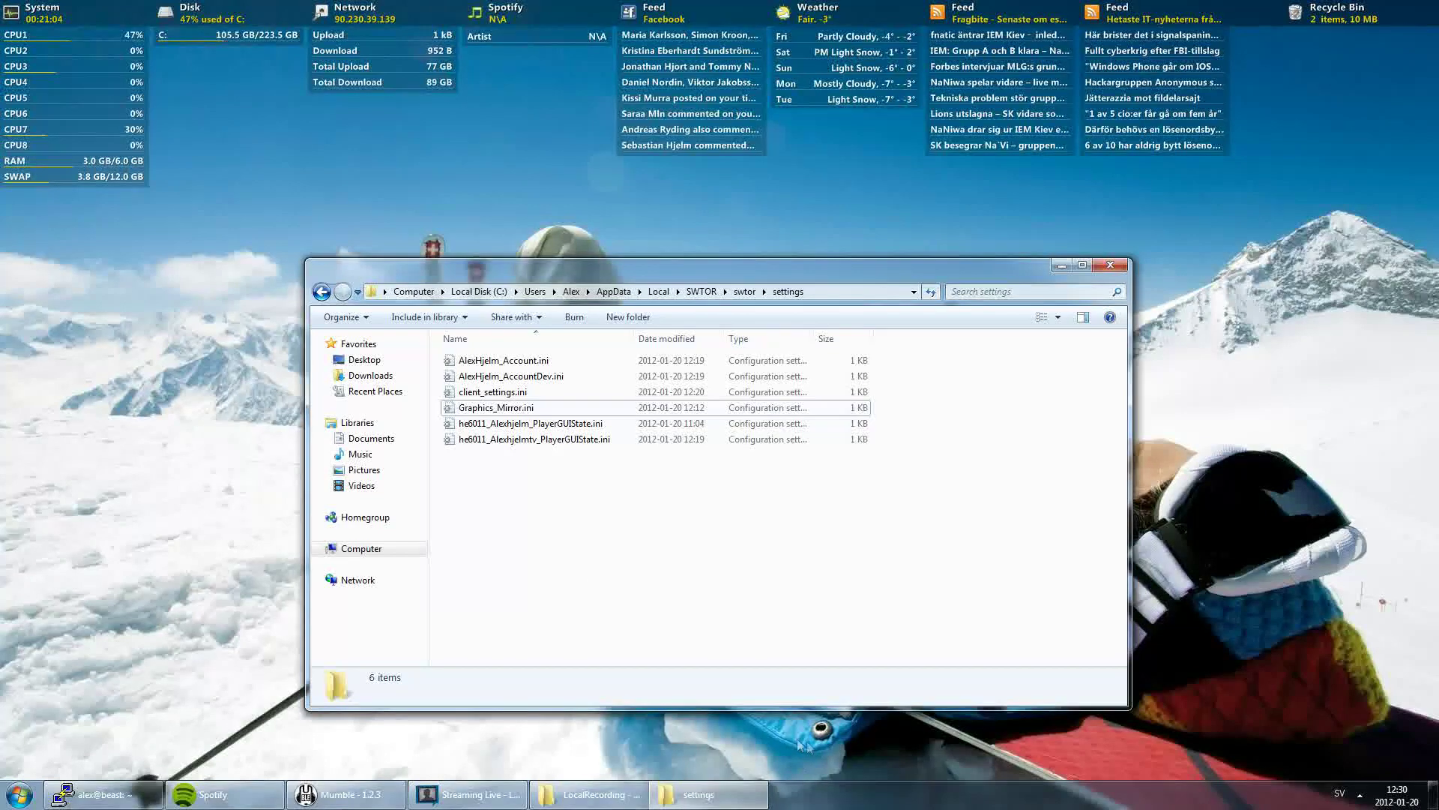
click(20, 794)
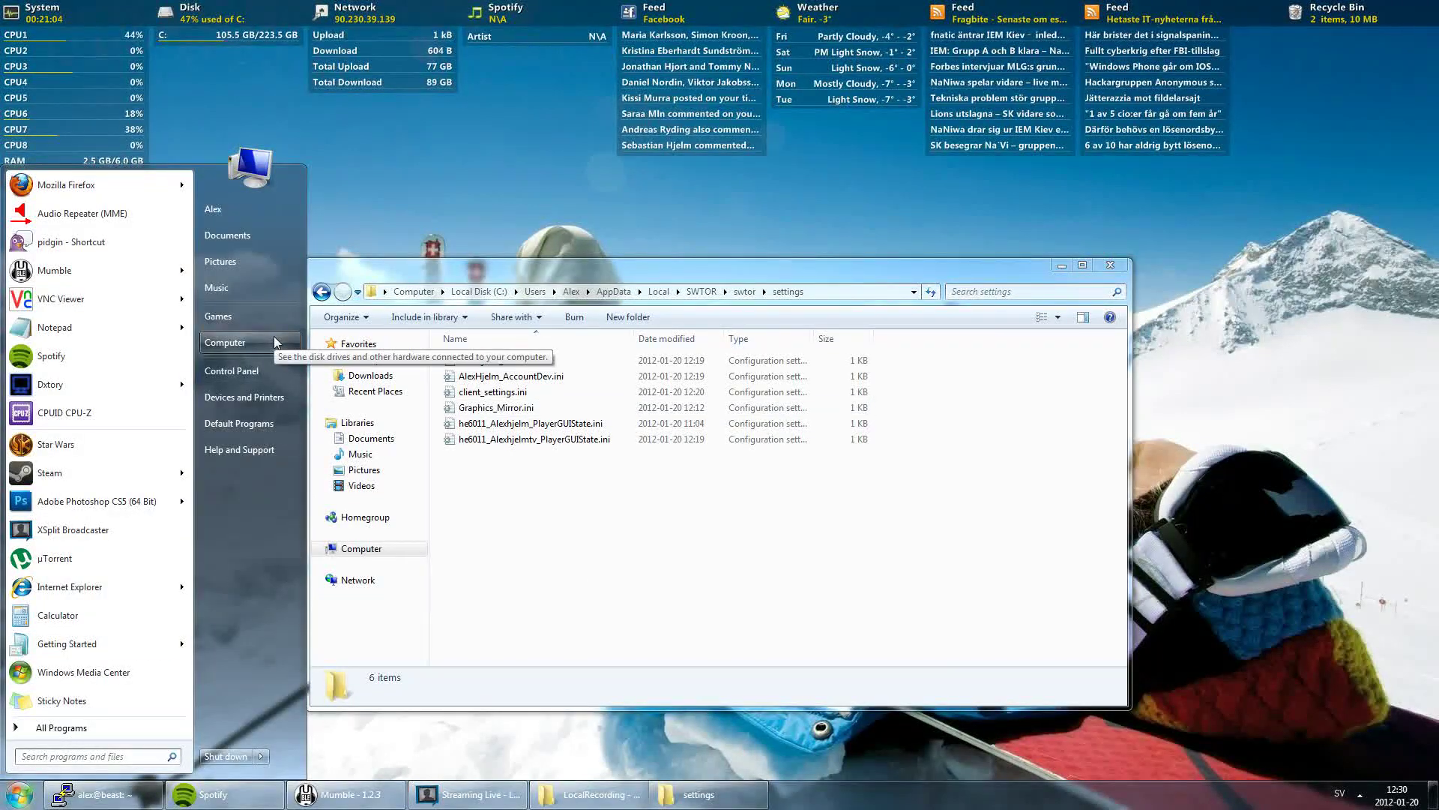
click(104, 422)
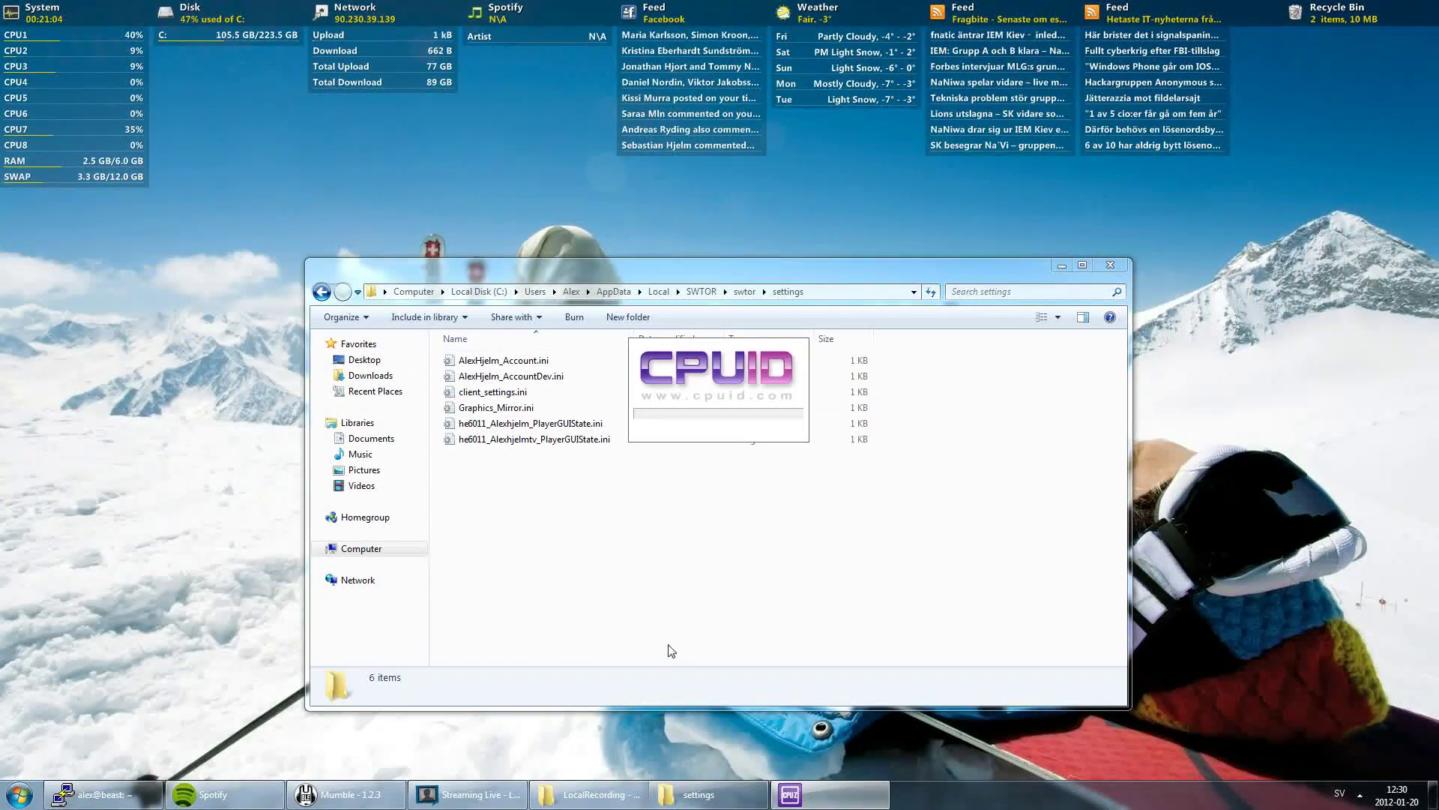
click(1111, 266)
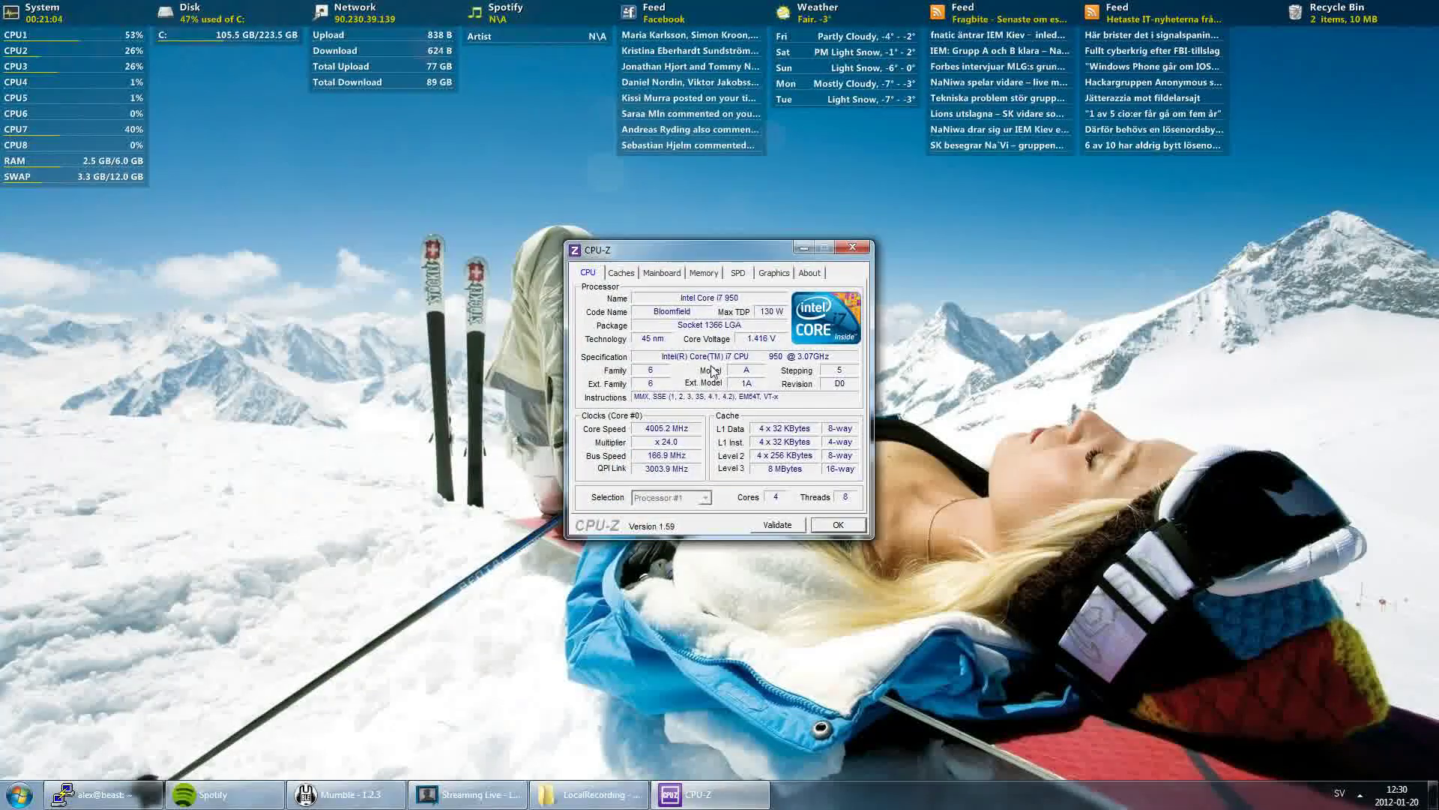
Move CPU-Z left and check its Memory page (6144 MBytes triple-channel DDR3) and cache details.
drag(689, 239, 592, 256)
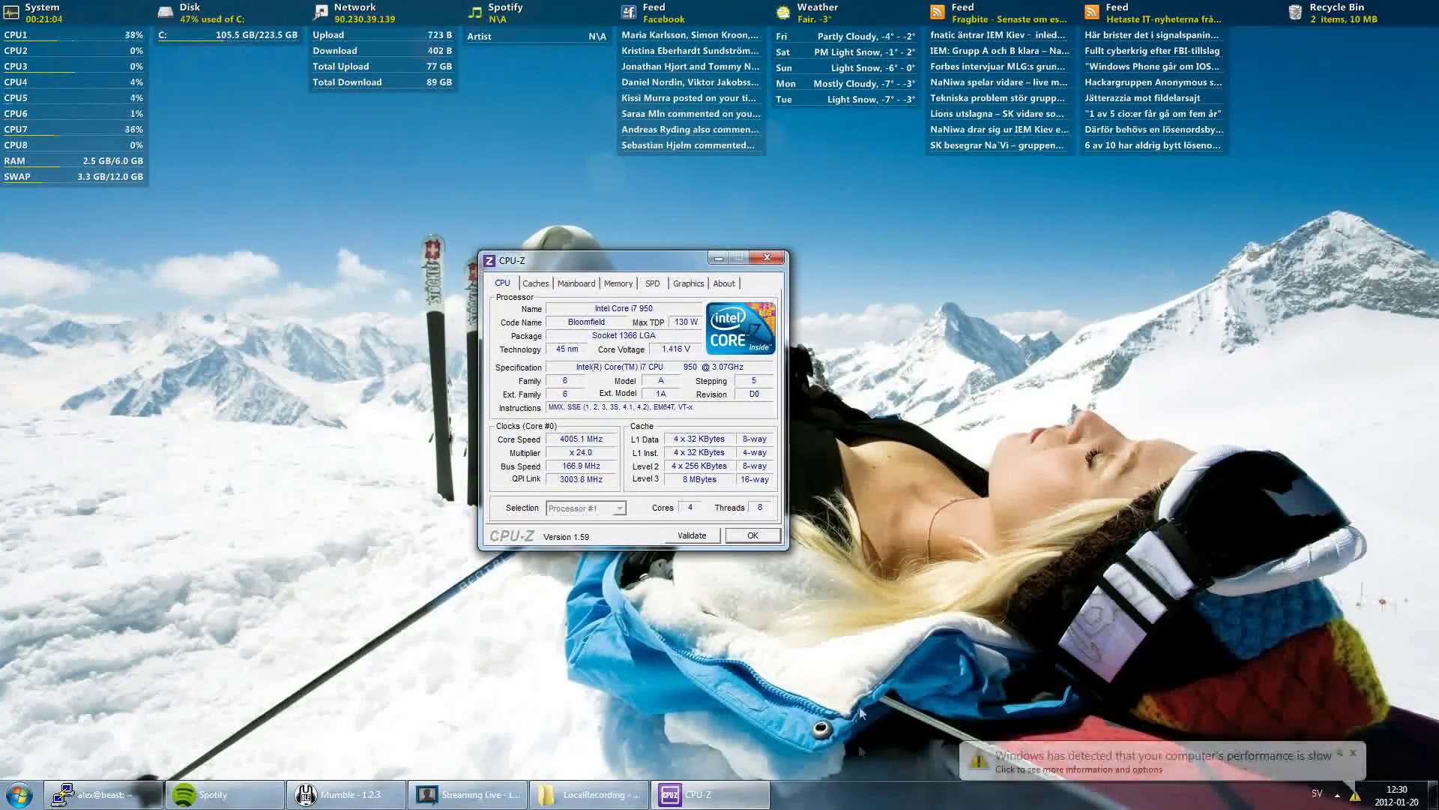
click(628, 282)
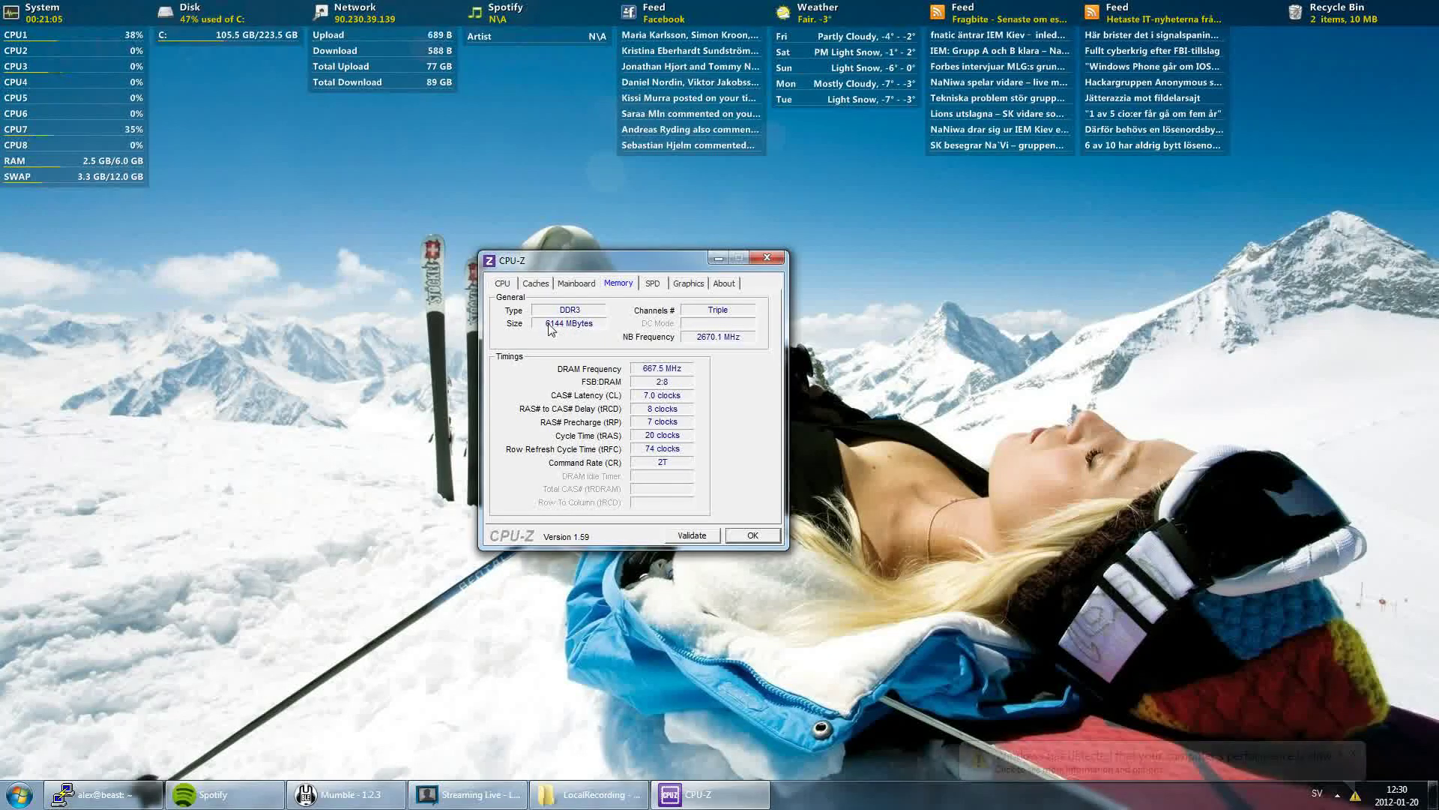
click(537, 285)
Show the Core i7 950's CPU details (4005.1 MHz, 4 cores, 8 threads), then close CPU-Z.
click(503, 285)
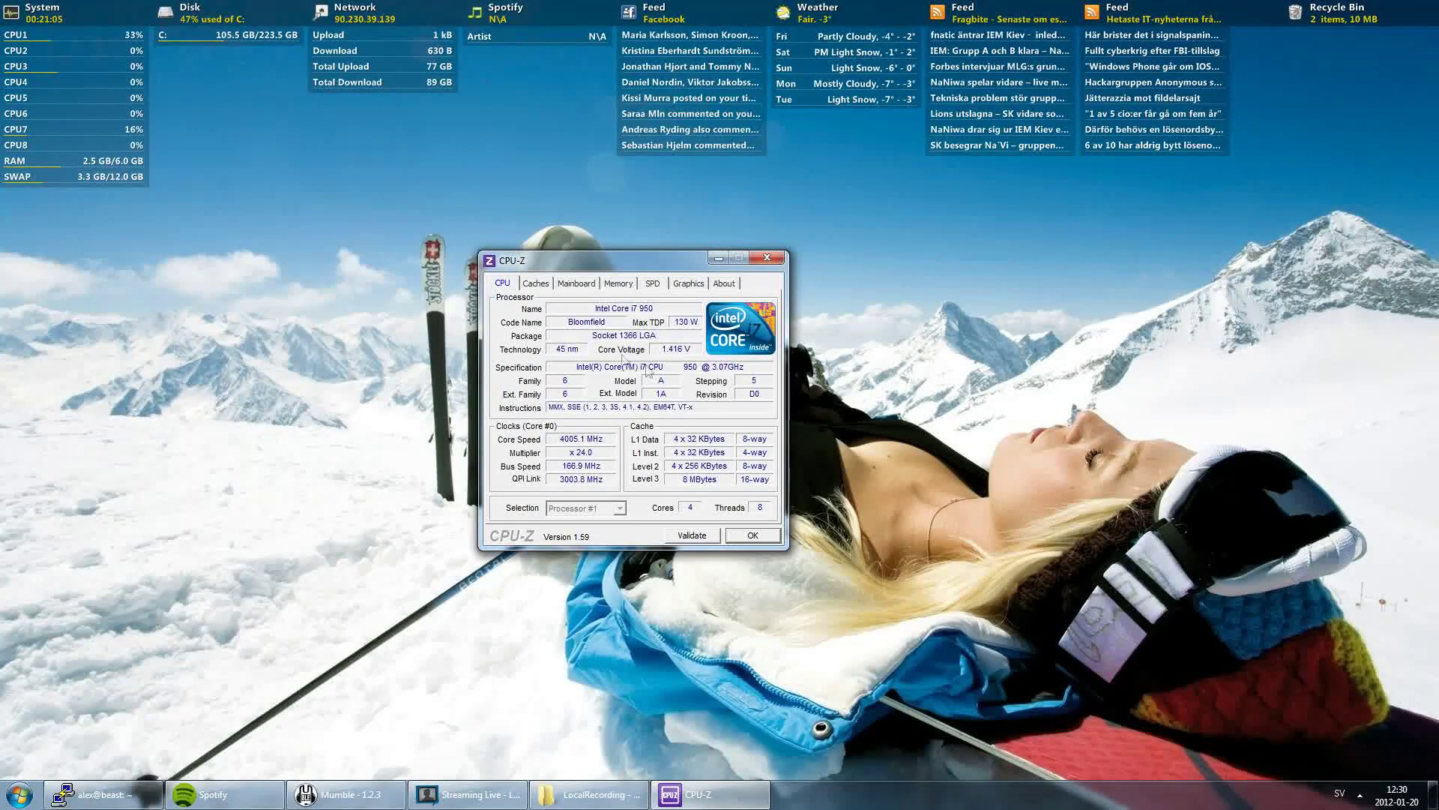
drag(639, 267, 699, 283)
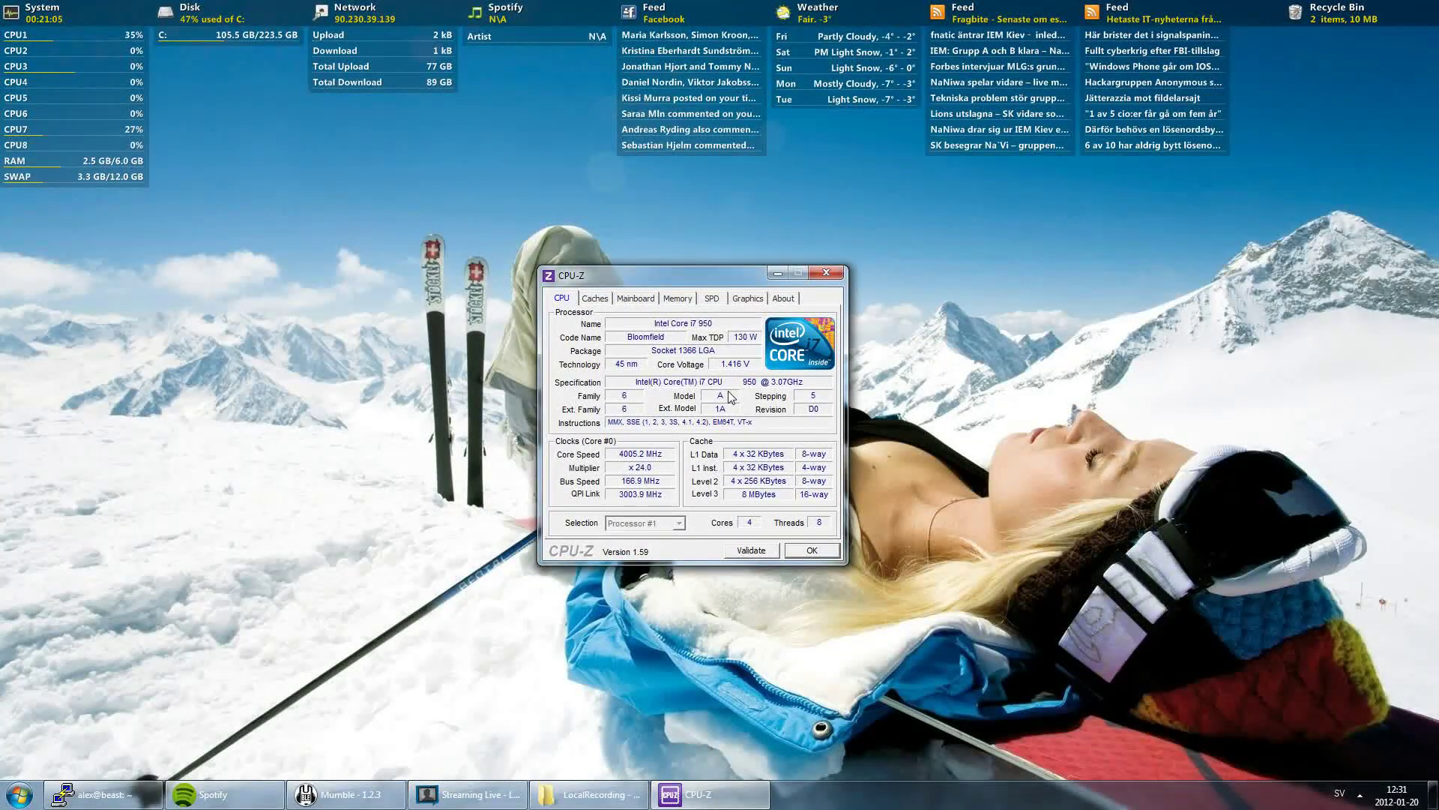
click(836, 279)
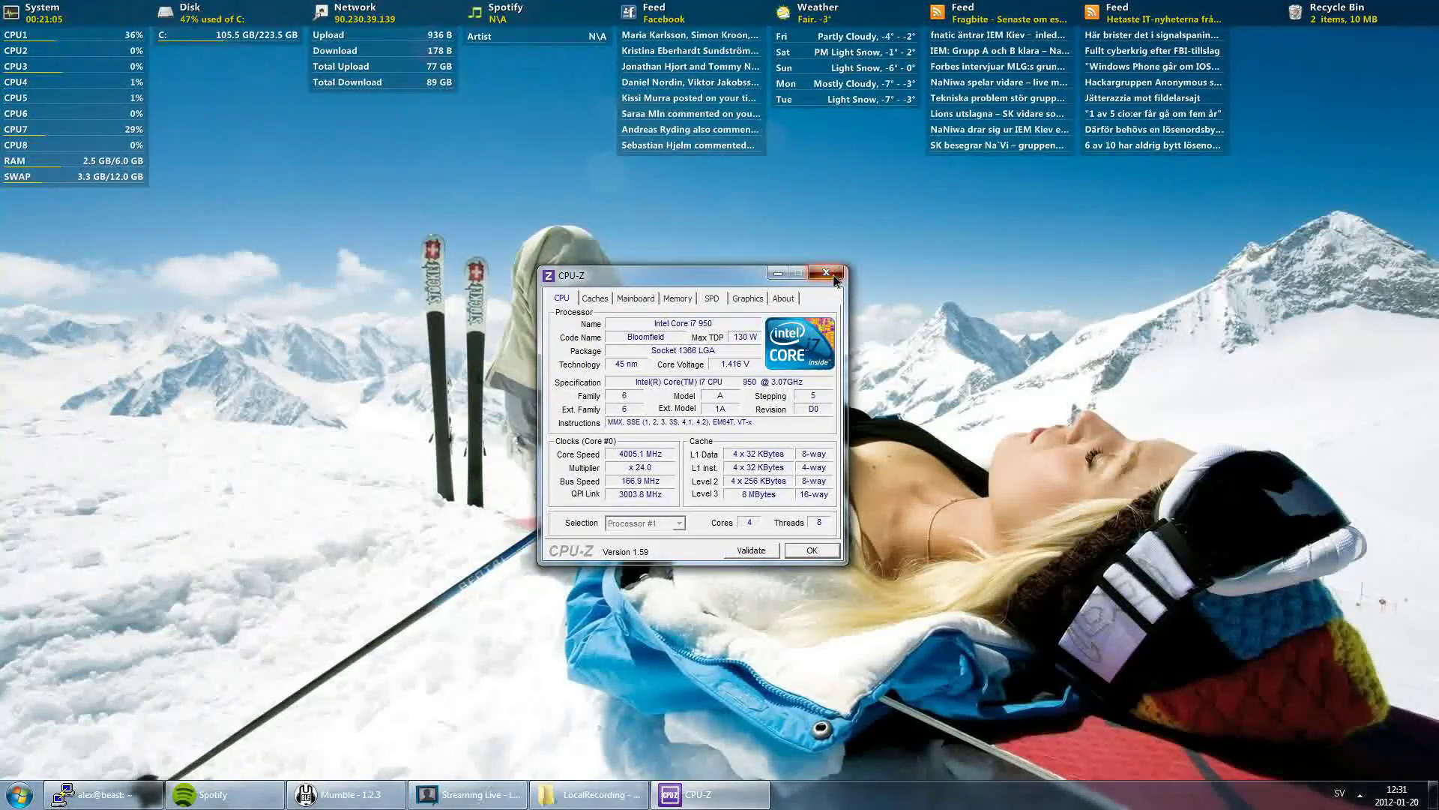